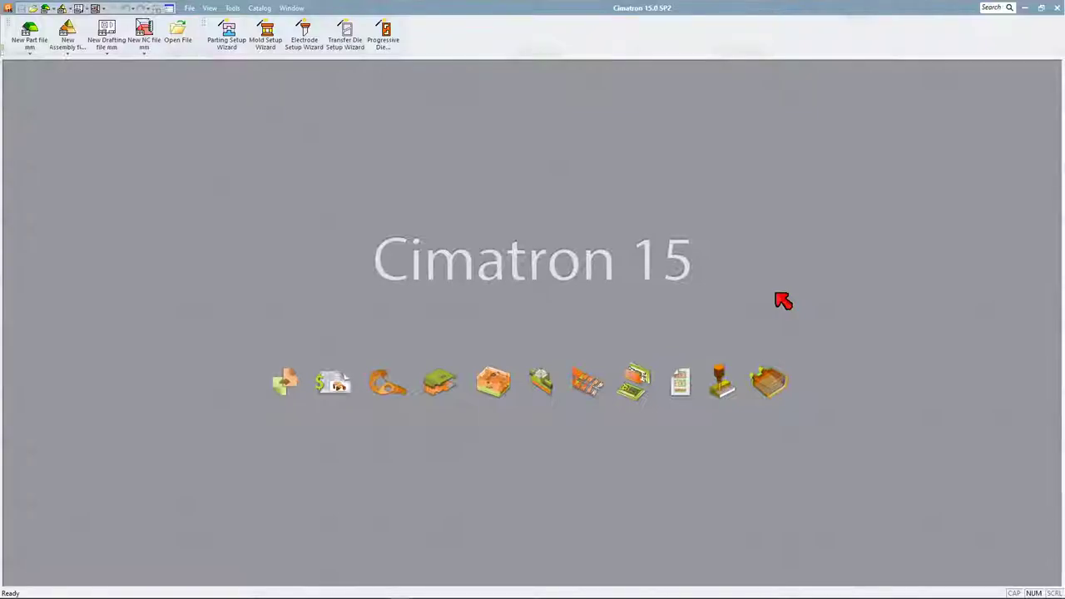
- Create a new drafting file and load Hole Attributes Exercise.elt as the model for View Creation
left_click(114, 36)
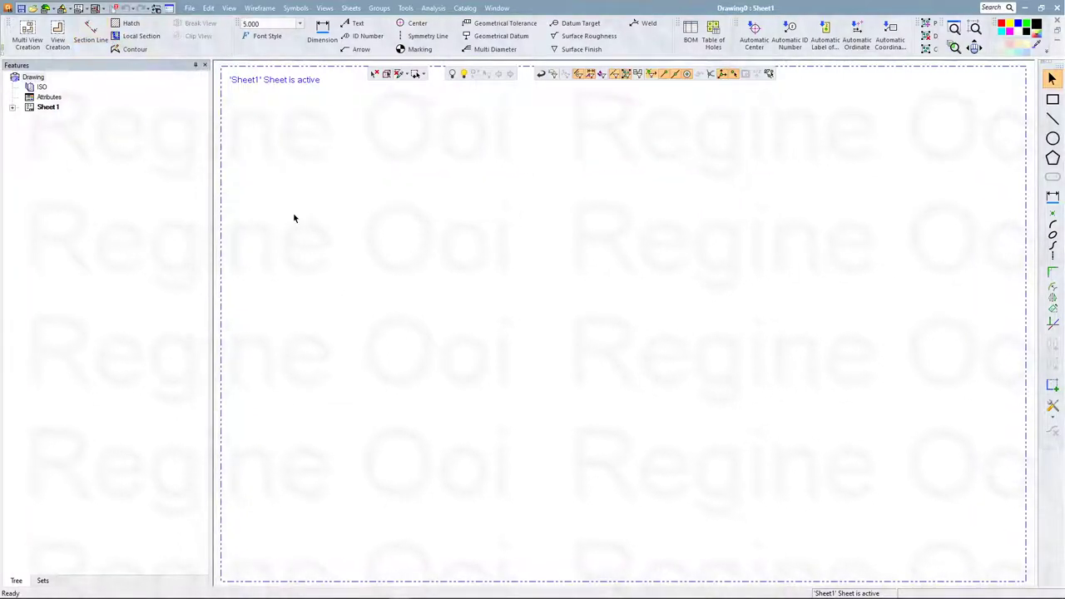
right_click(293, 218)
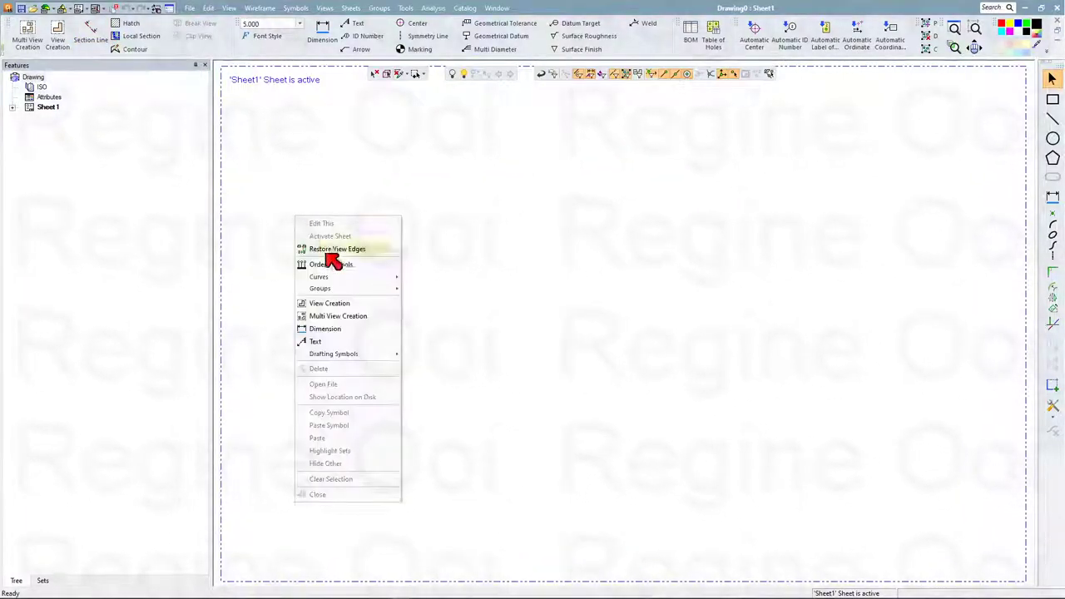
left_click(340, 306)
left_click(213, 145)
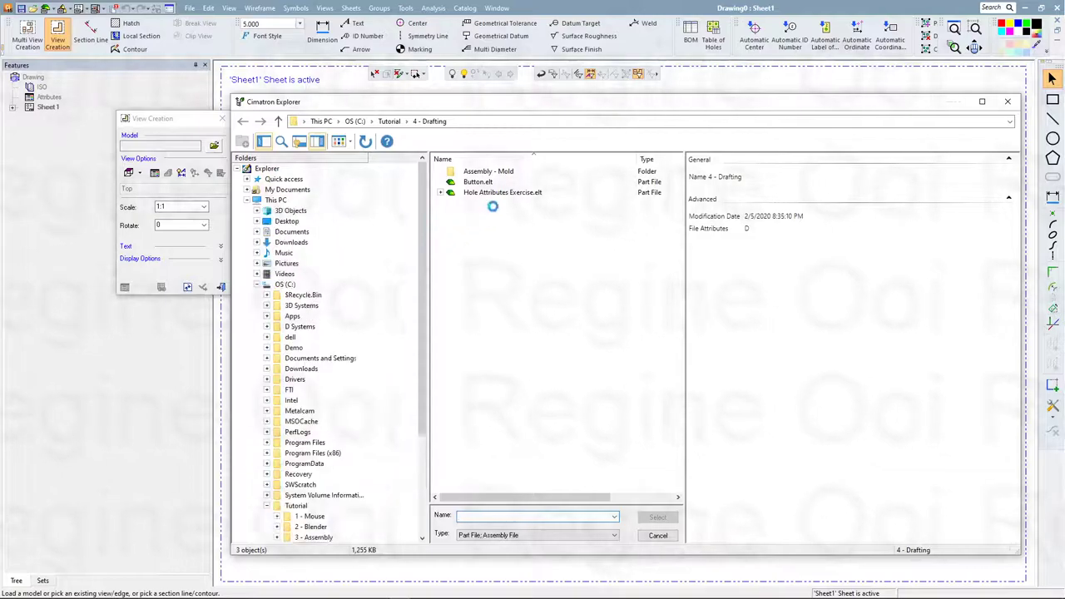
left_click(503, 199)
double_click(503, 199)
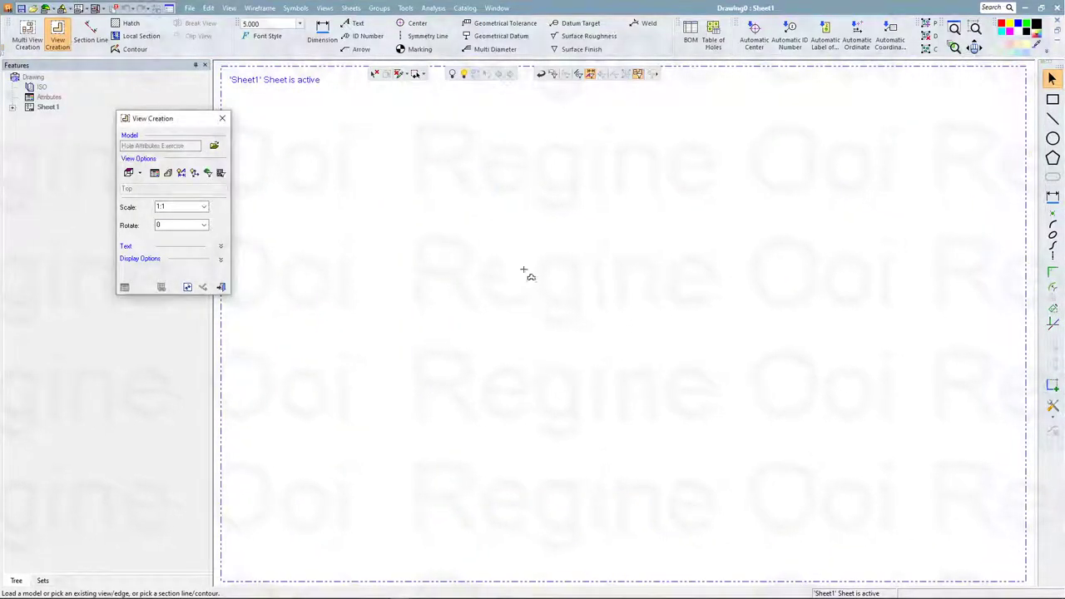
- Place a 1:1 view with Cylinder Axes, PMI and View Name shown on Sheet1
left_click(155, 173)
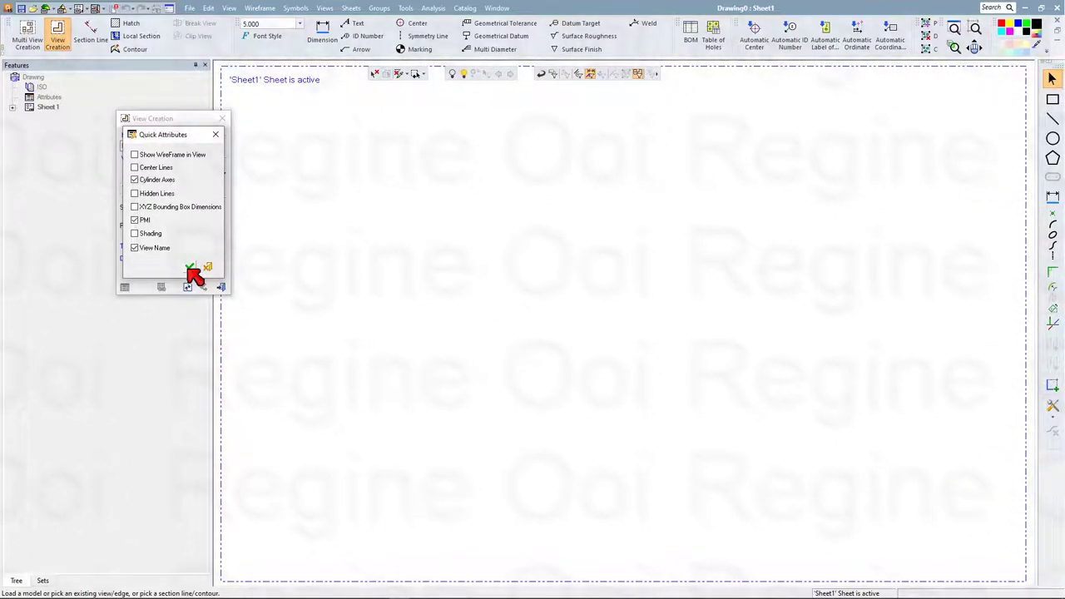
left_click(190, 269)
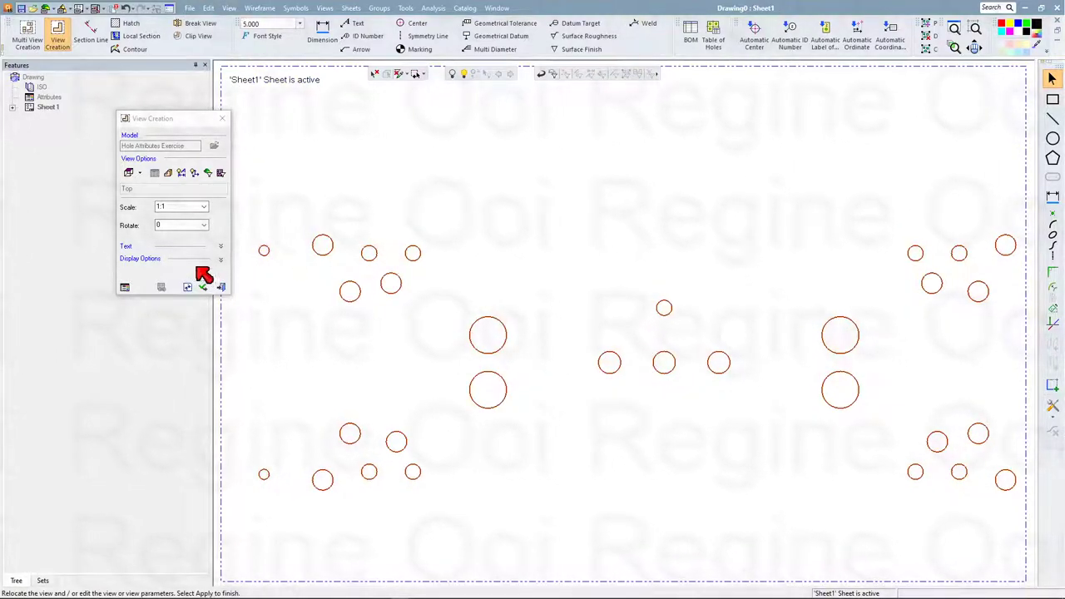
left_click(170, 207)
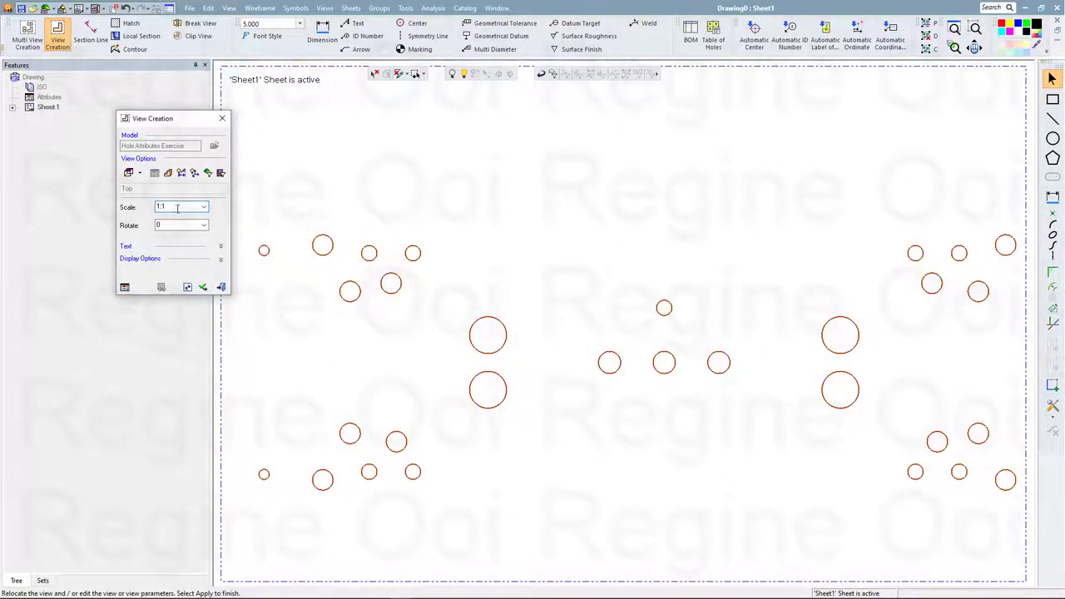
left_click(203, 286)
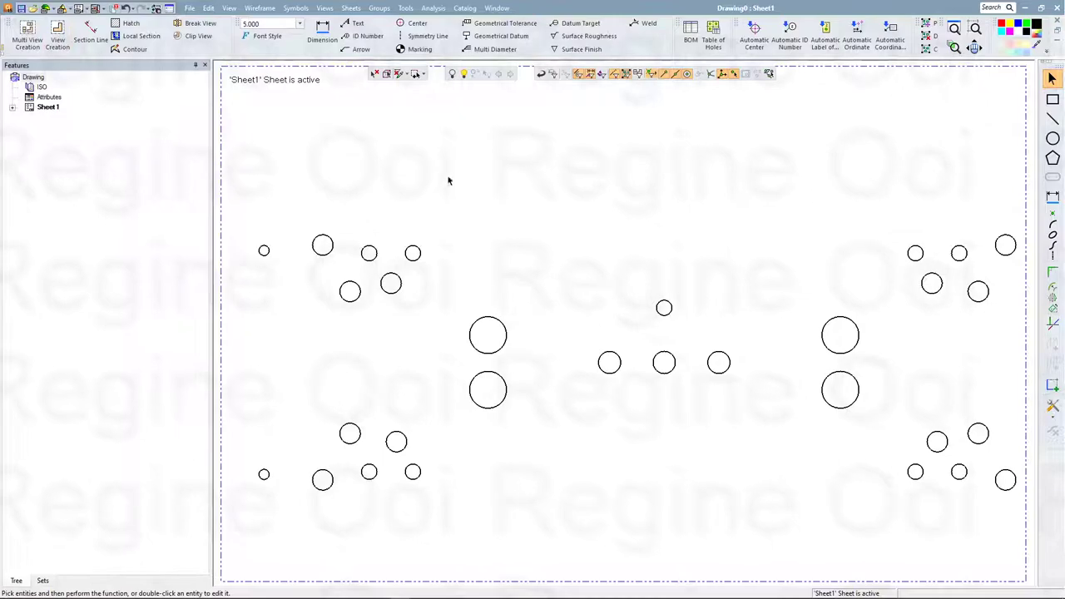
- Set the text size of the 29.50 and 23.75 INCH overall dimensions to 10.000
left_click(953, 32)
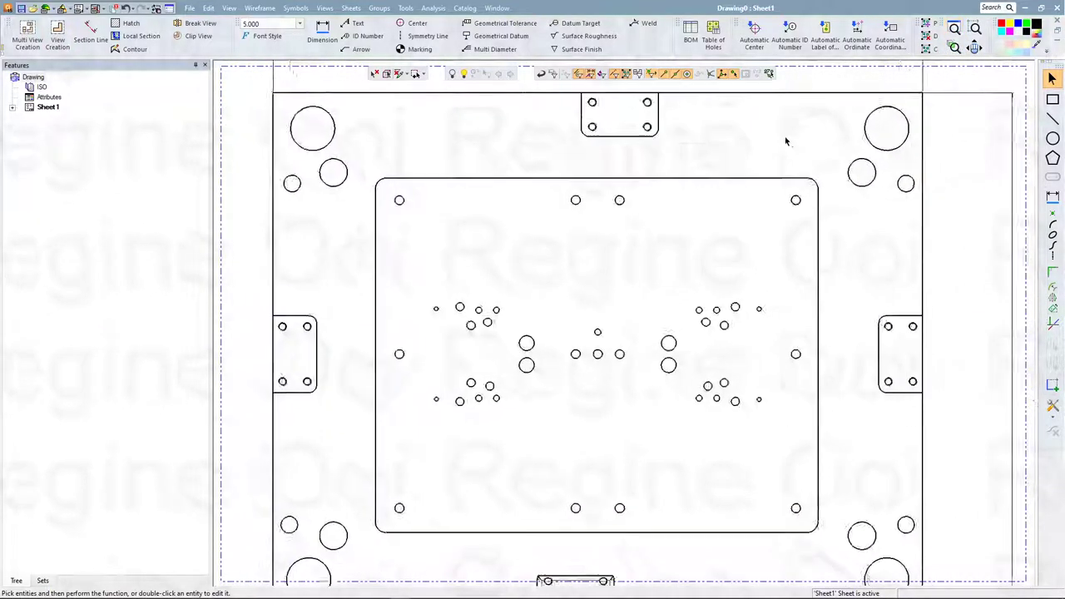
double_click(785, 141)
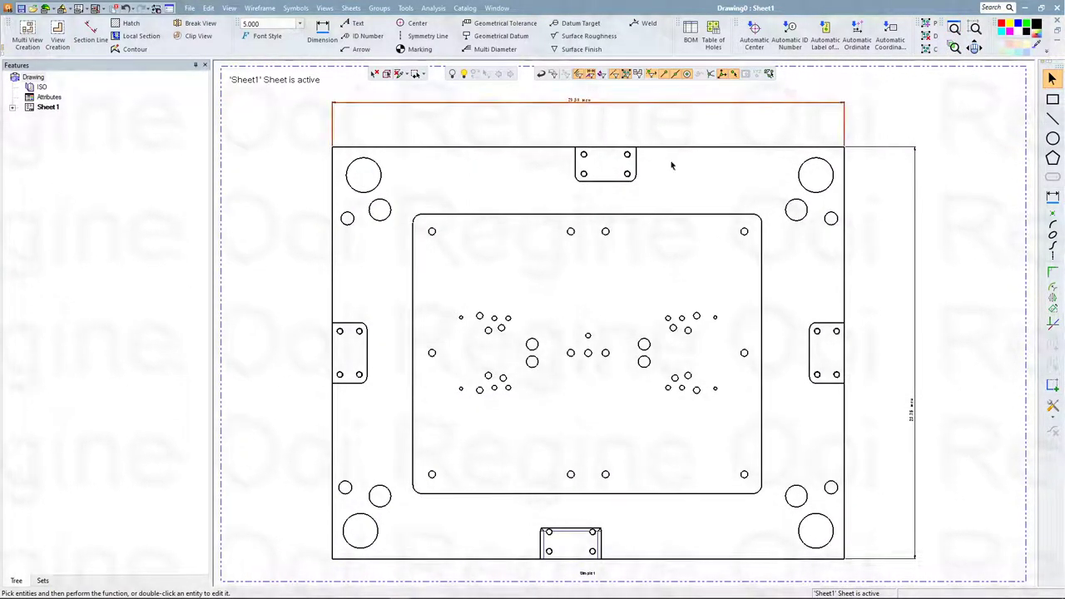
left_click(922, 452)
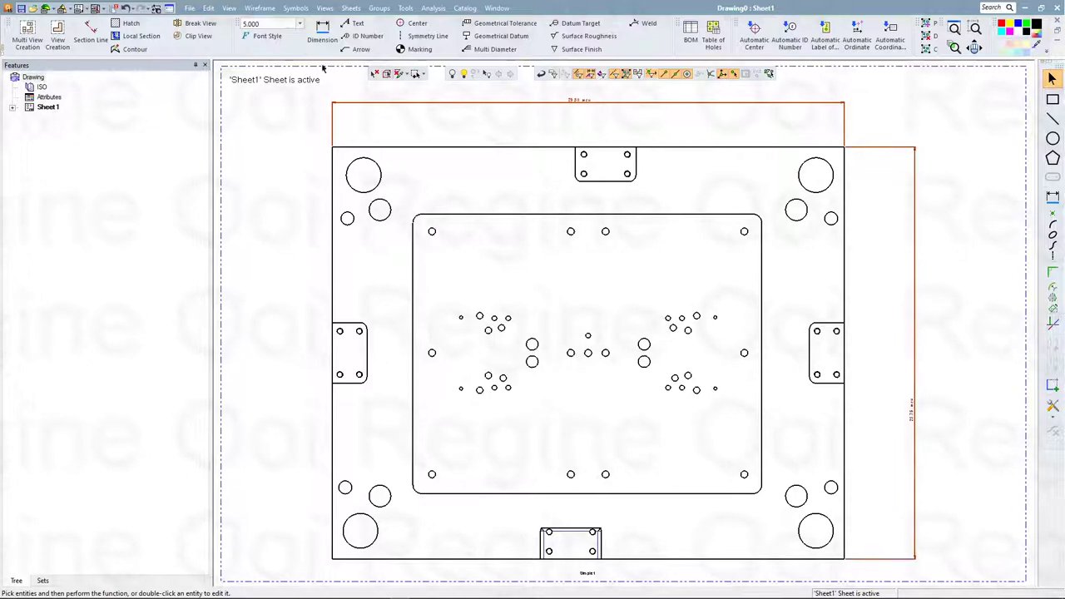
left_click(299, 24)
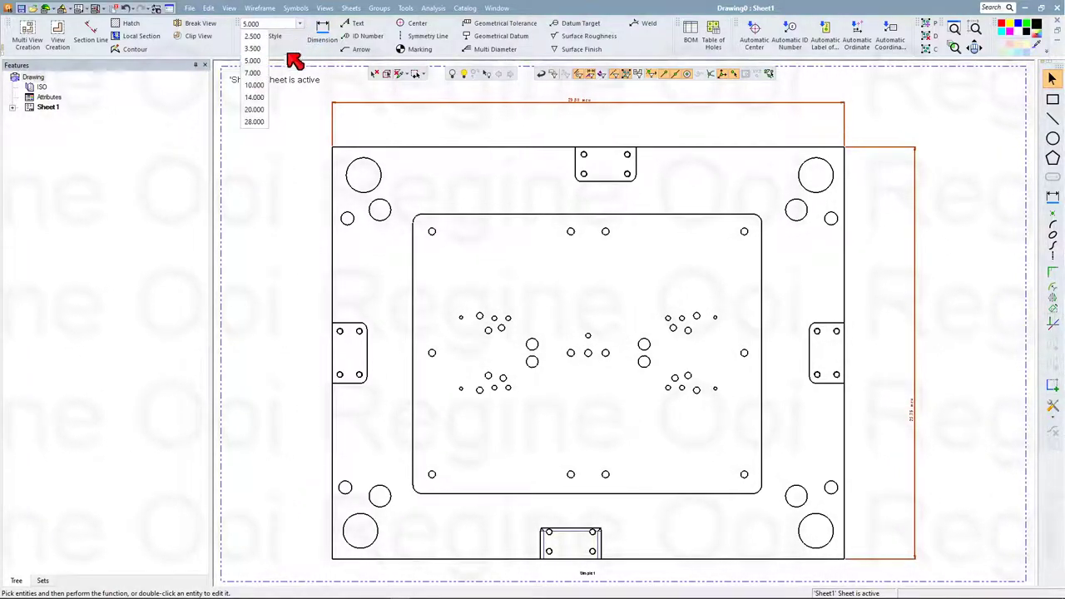
left_click(258, 84)
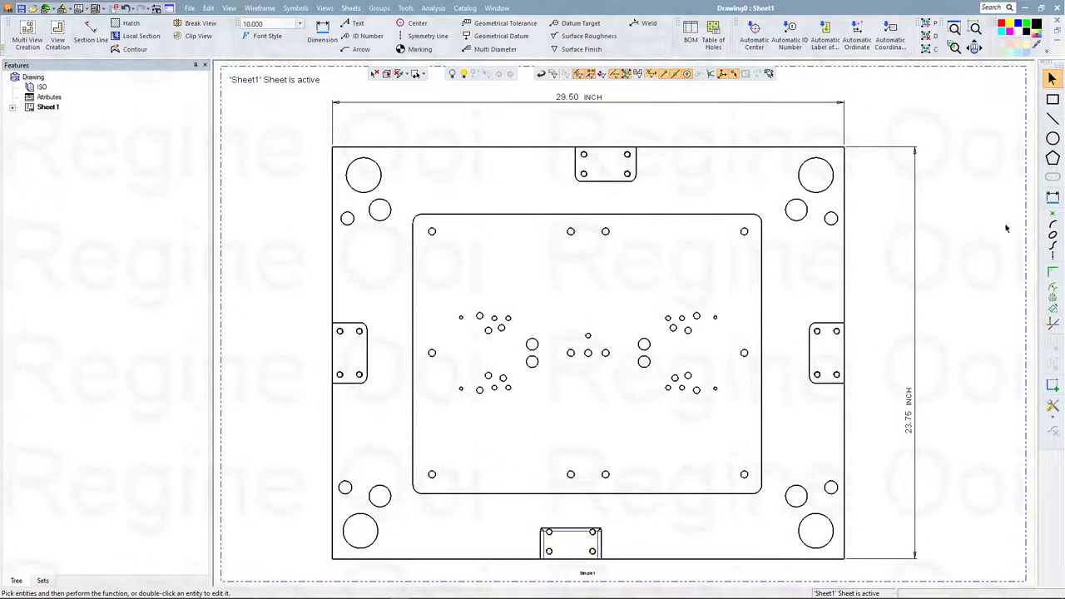
- Dimension the top-left large hole 1.81 INCH from the plate's top-left corner
left_click(1052, 197)
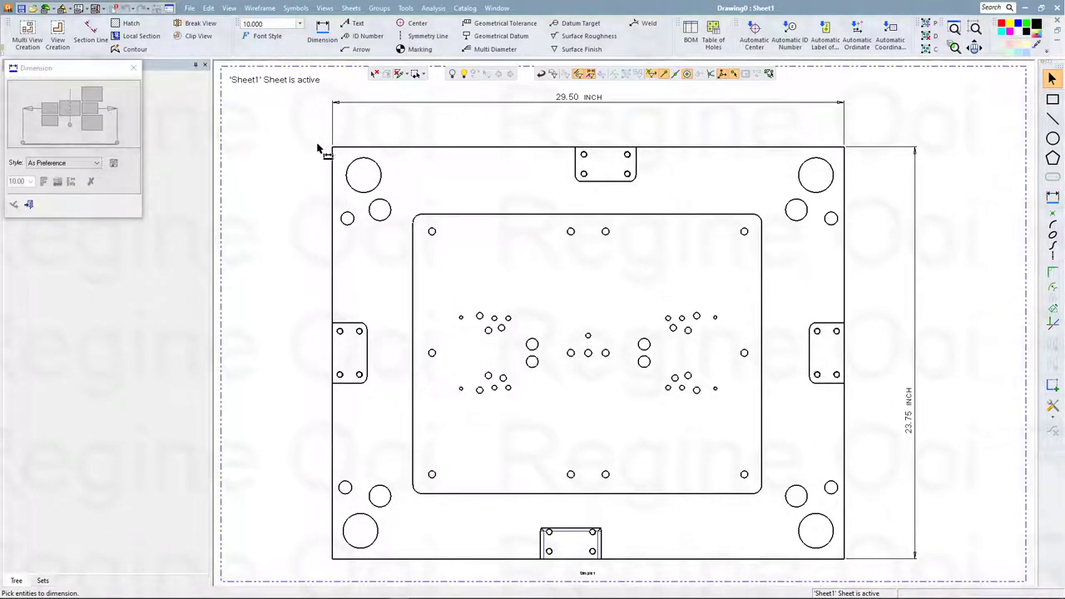
scroll(316, 148, "up", 3)
left_click(374, 213)
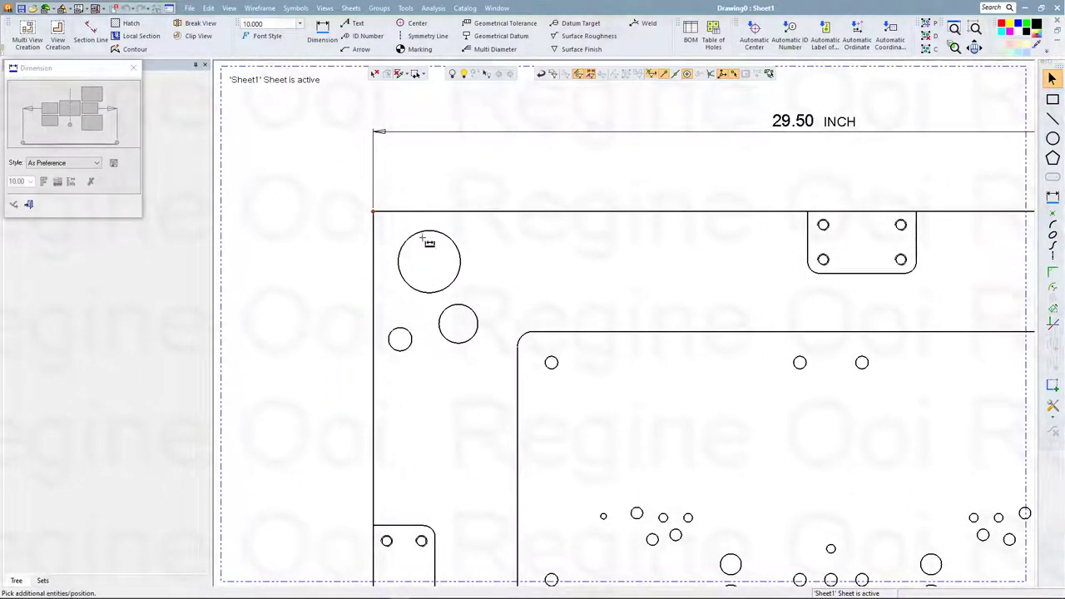
left_click(424, 174)
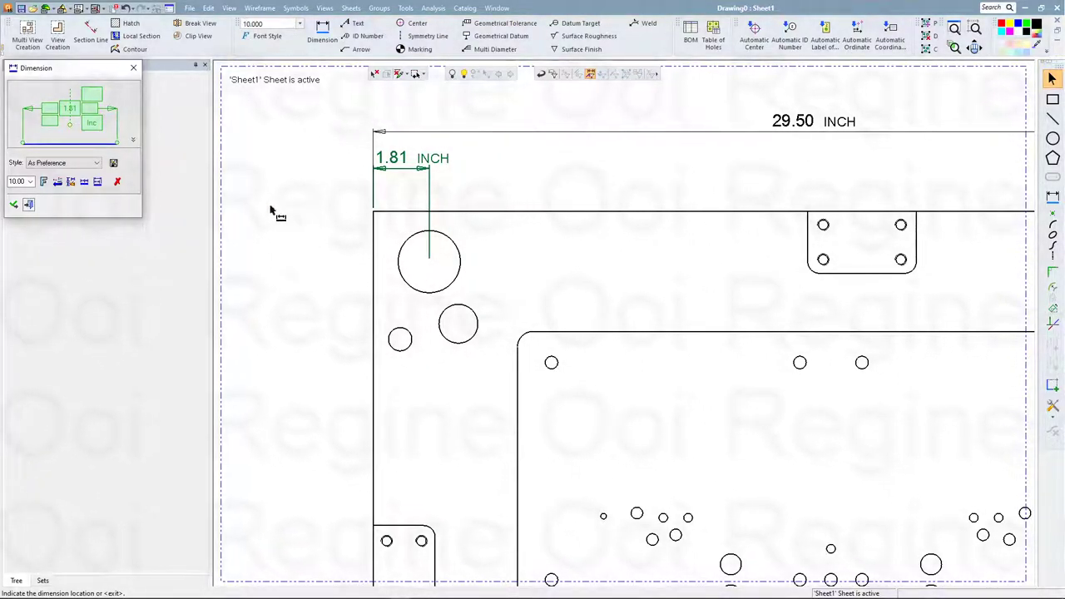
left_click(471, 190)
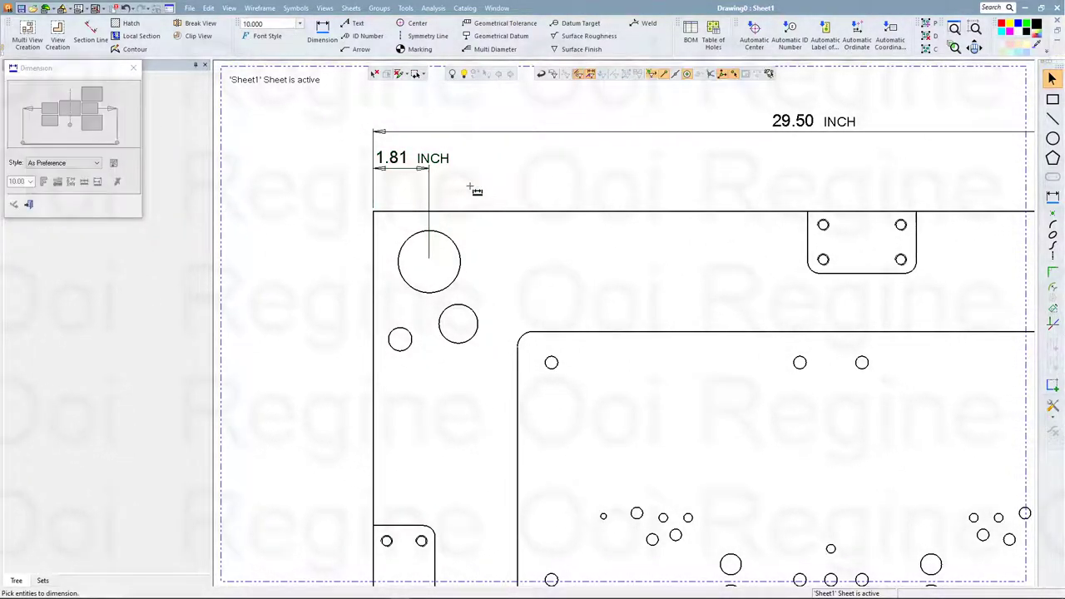
- Add the top tab's 3.00 INCH hole spacing and 3.50 INCH width dimensions
left_click(807, 229)
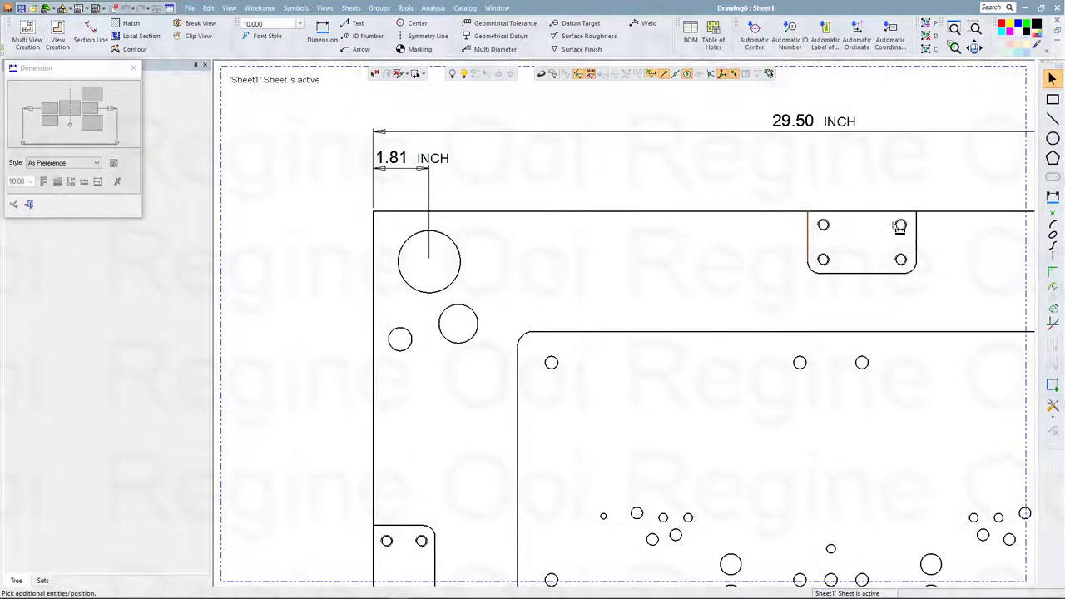
left_click(866, 184)
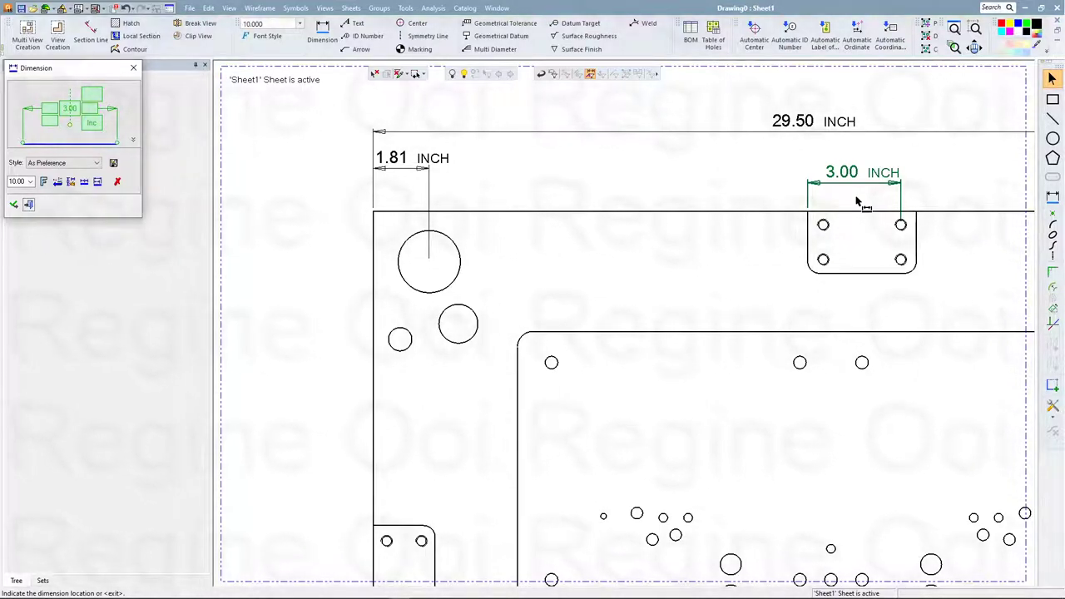
left_click(856, 201)
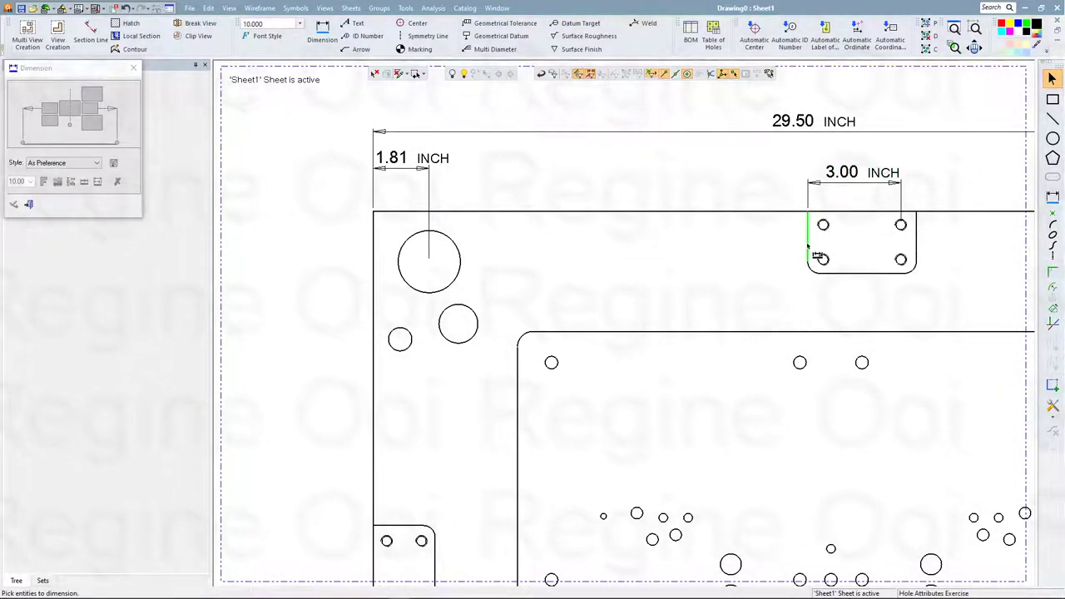
left_click(807, 245)
left_click(916, 249)
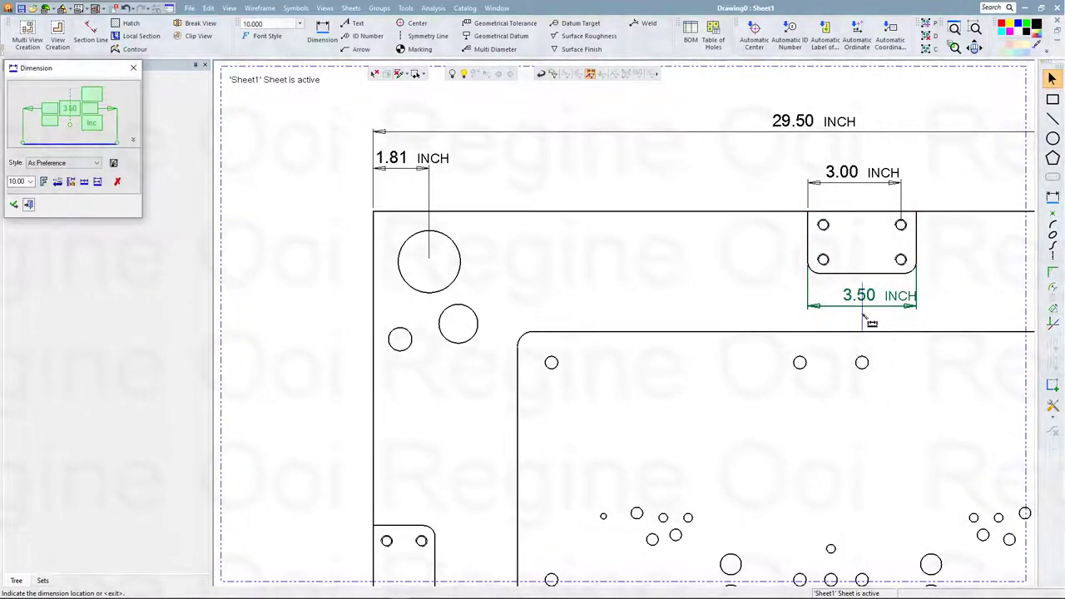
left_click_drag(116, 67, 255, 132)
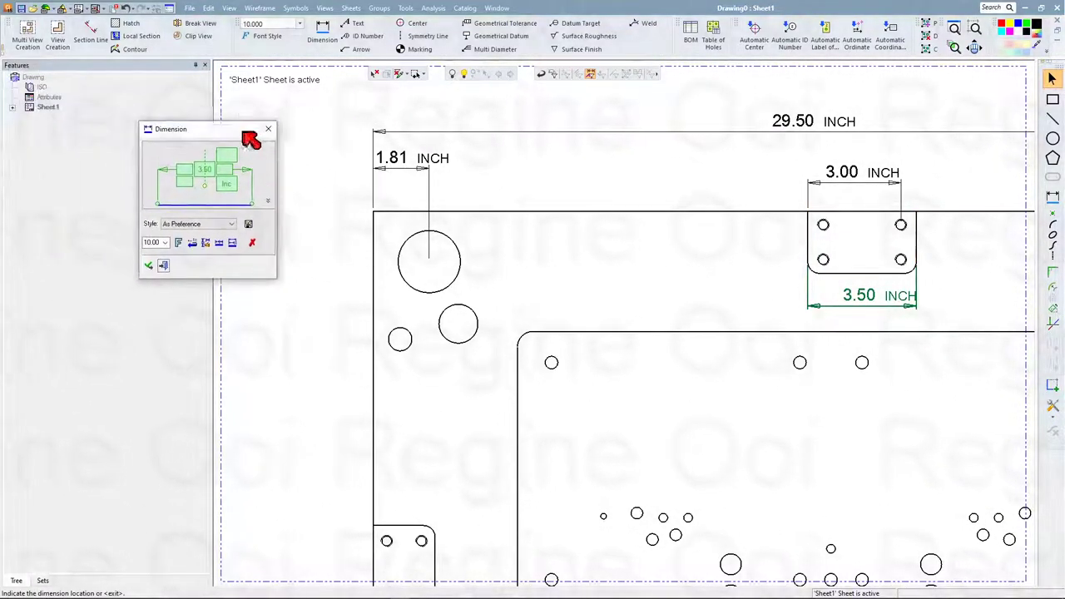
left_click(173, 265)
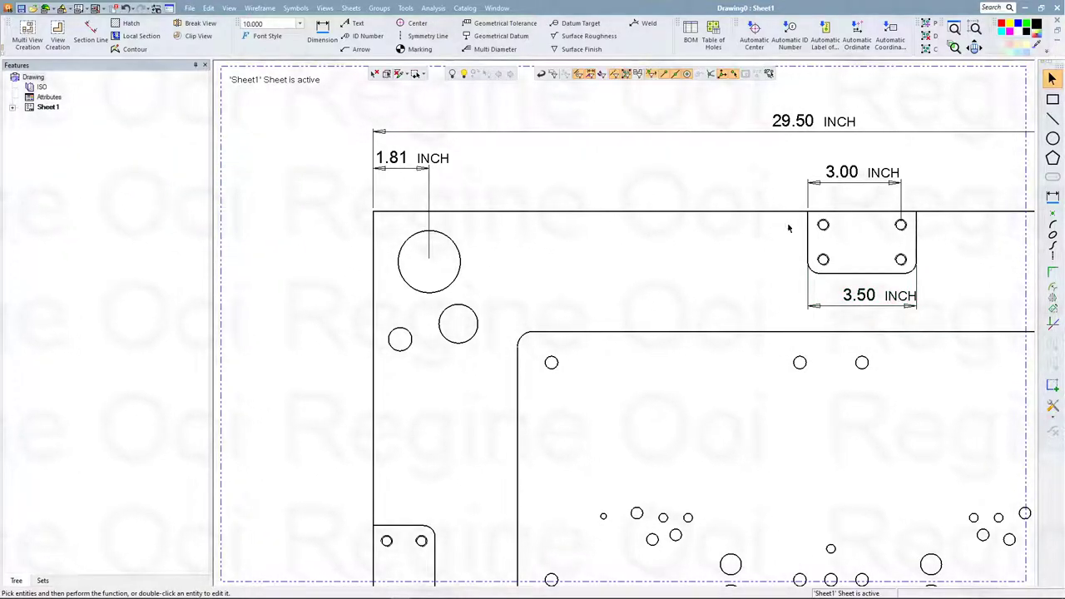
- Dimension the large left hole 41.275 down from the top edge in chain mode
scroll(774, 262, "down", 1)
scroll(753, 271, "down", 1)
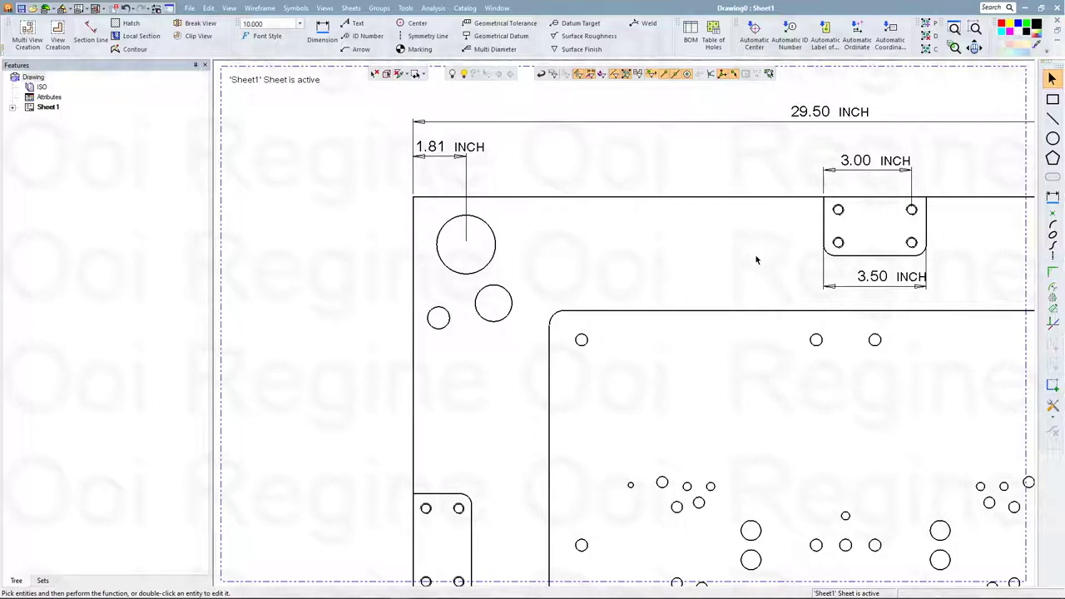
left_click(1053, 197)
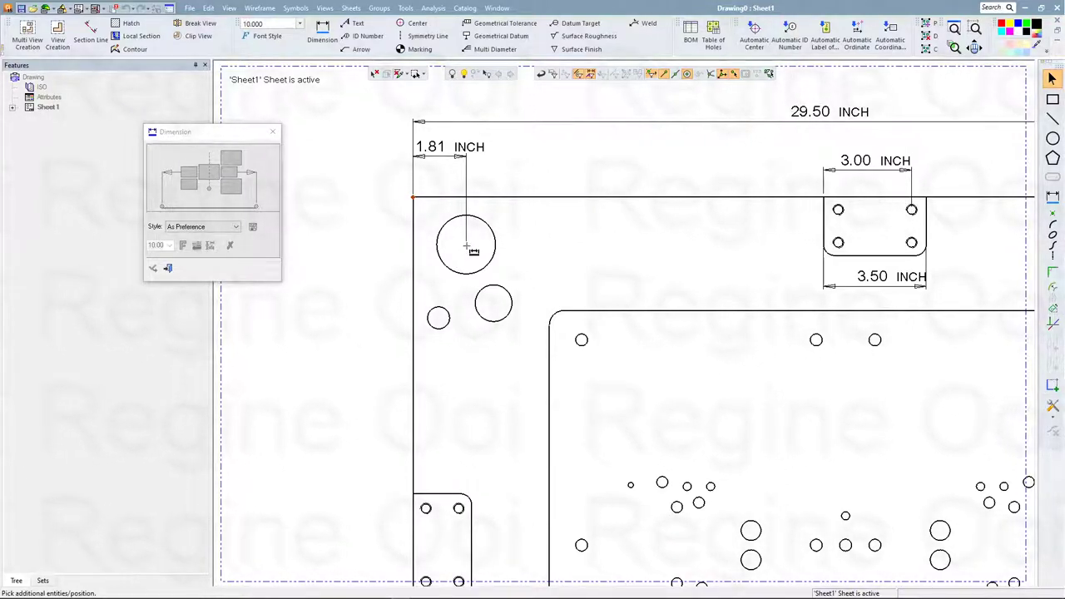
left_click(387, 245)
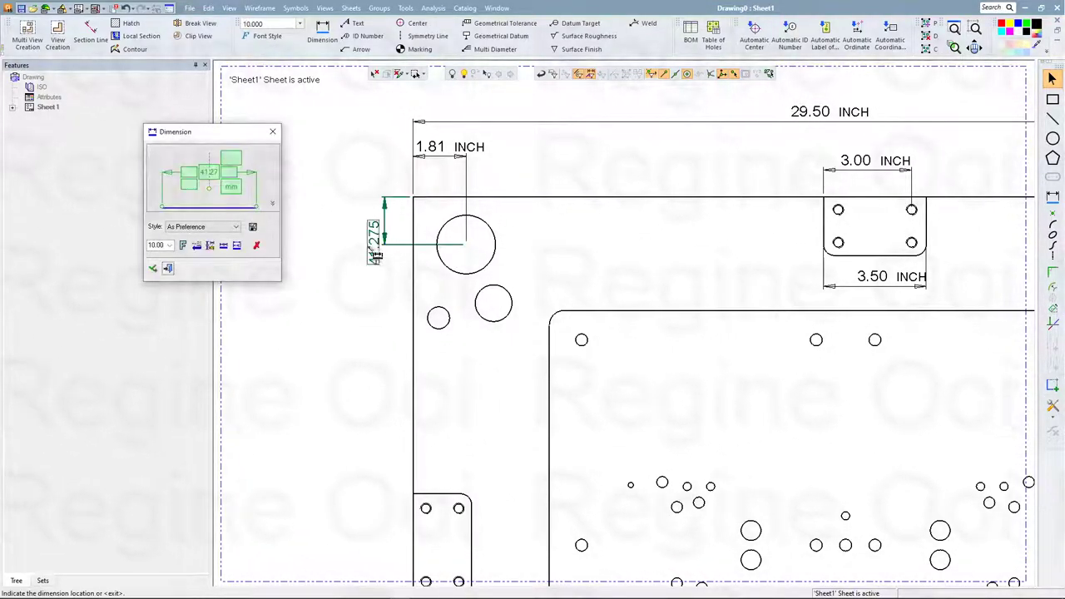
left_click(225, 247)
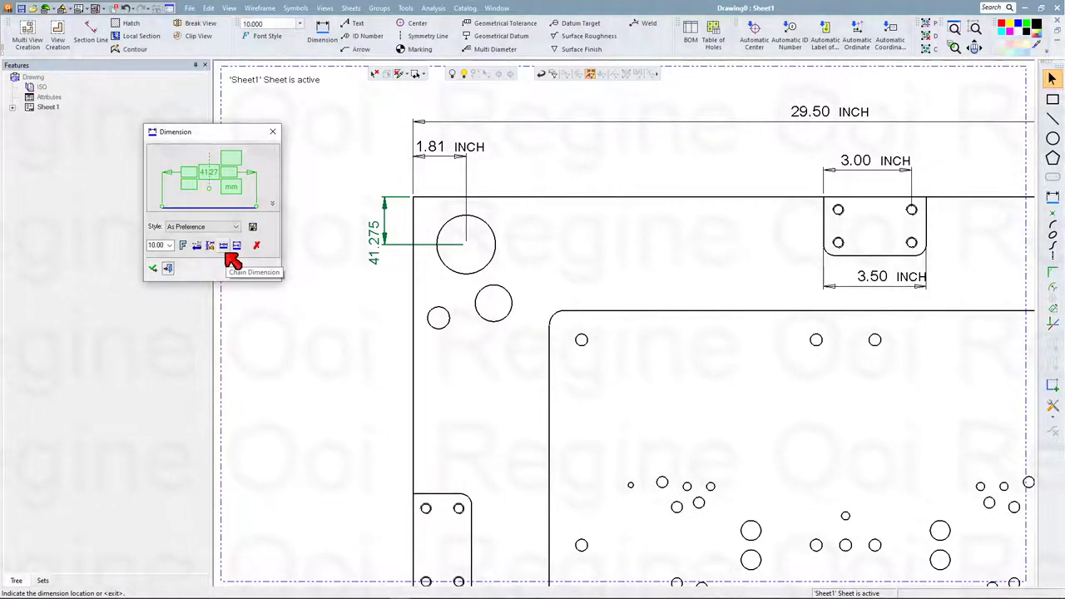
left_click(227, 250)
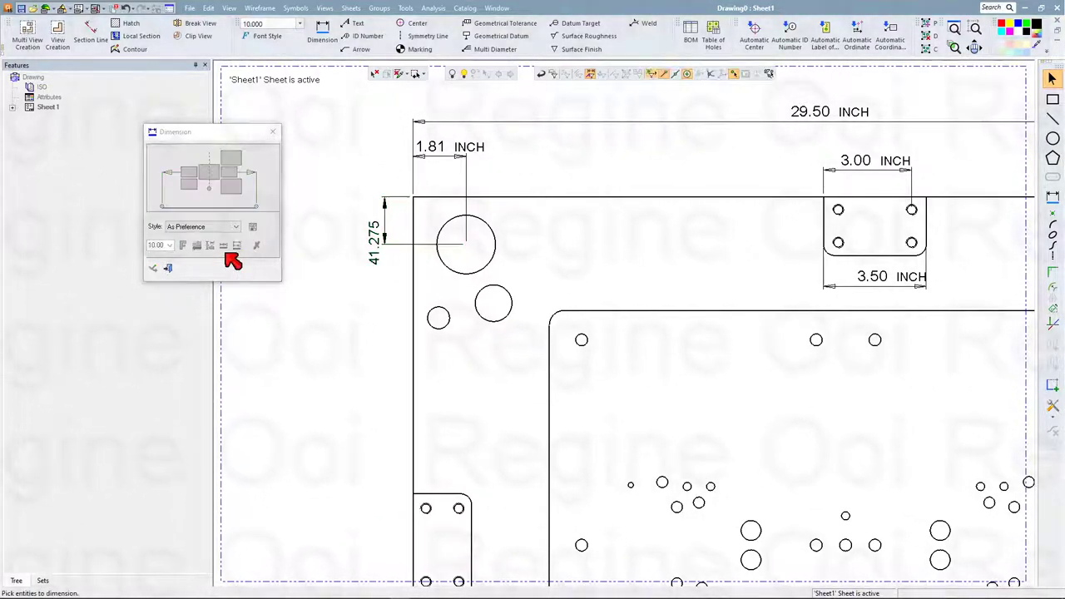
- Chain 63.500 and 165.100 to the small and side-lug holes, offsetting 63.500 further left
left_click(439, 319)
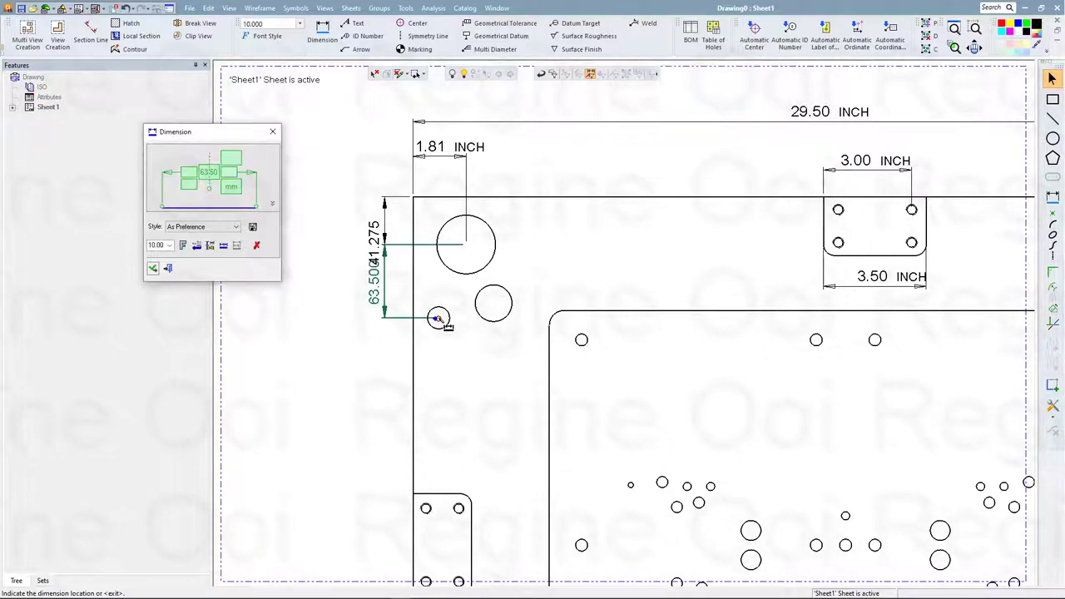
left_click(431, 386)
left_click(458, 508)
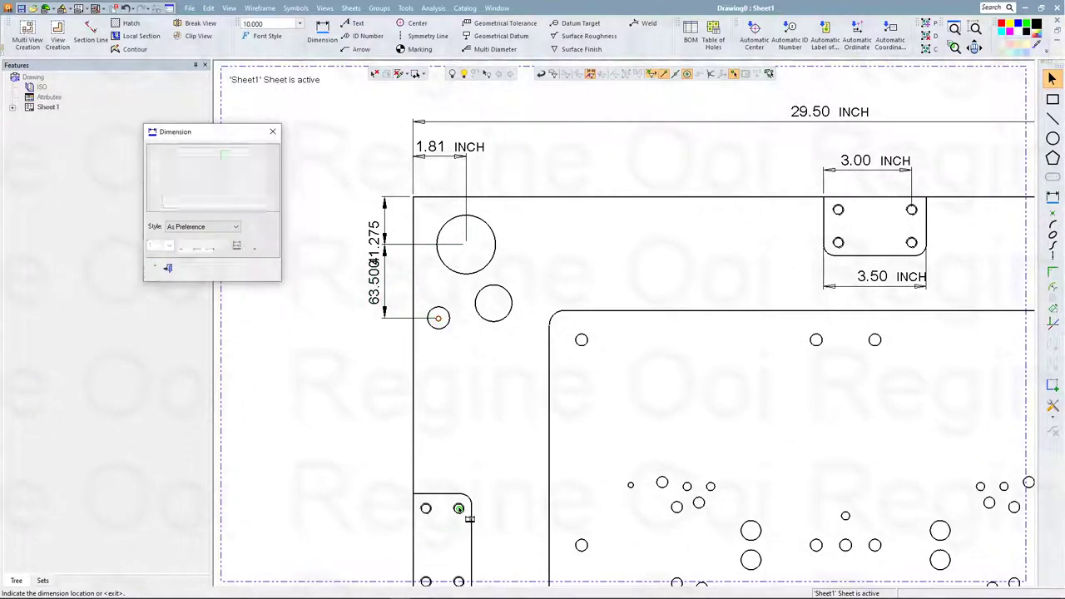
left_click(170, 268)
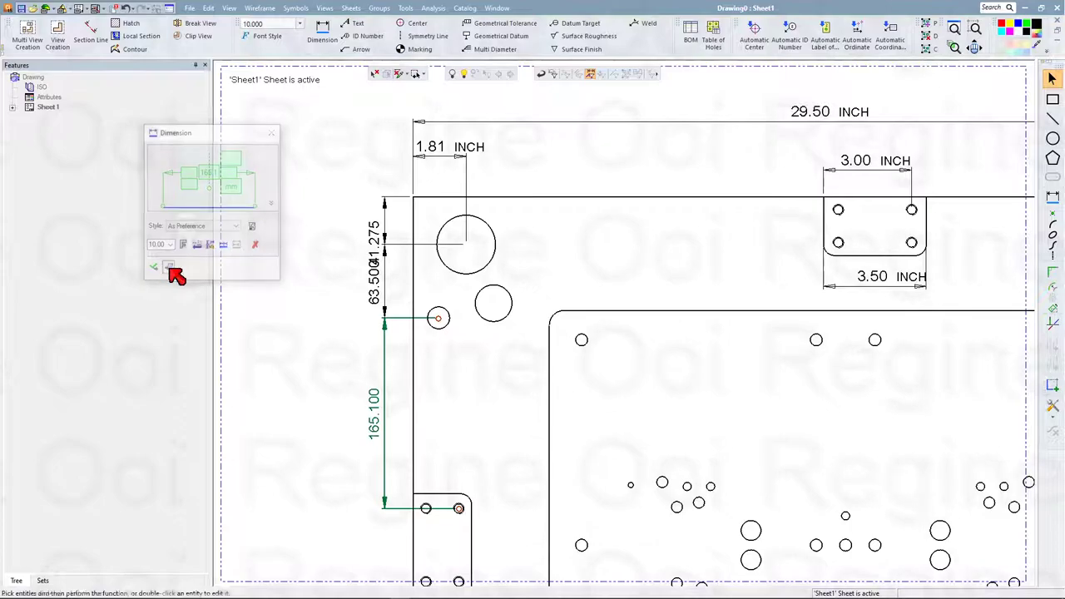
left_click(374, 298)
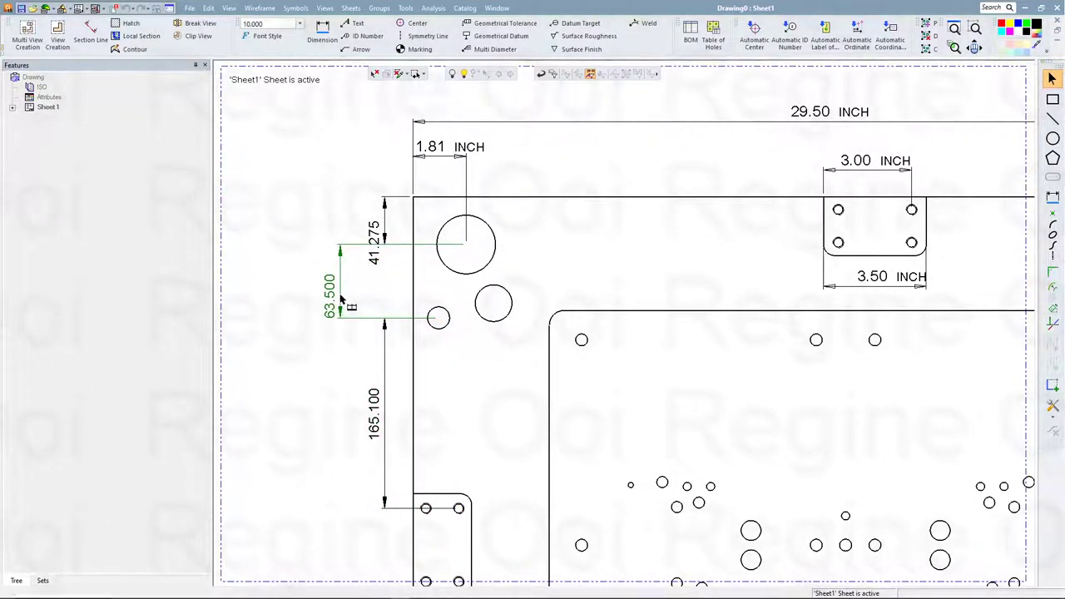
left_click(338, 297)
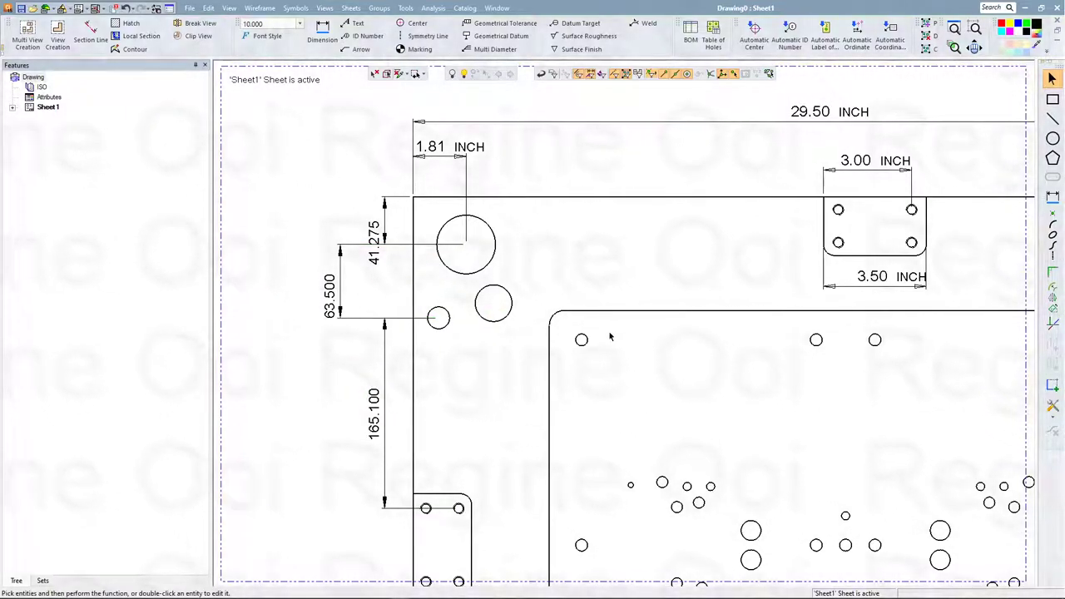
- Dimension the right large circle 41.275 down from the plate's top-right corner
scroll(610, 336, "down", 5)
scroll(441, 297, "up", 1)
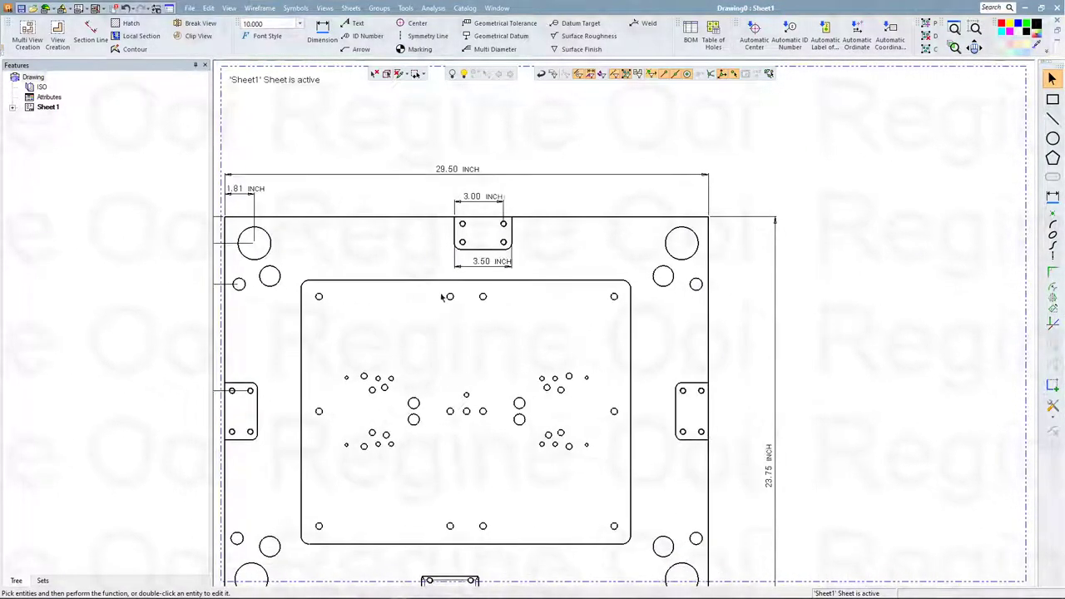
left_click(1052, 198)
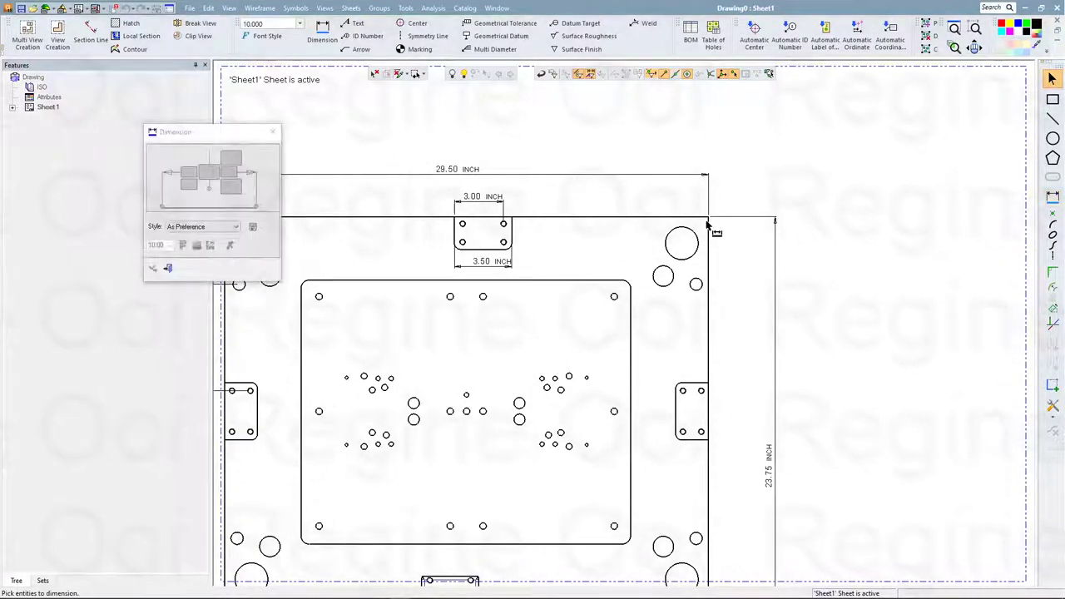
scroll(707, 223, "up", 1)
left_click(709, 216)
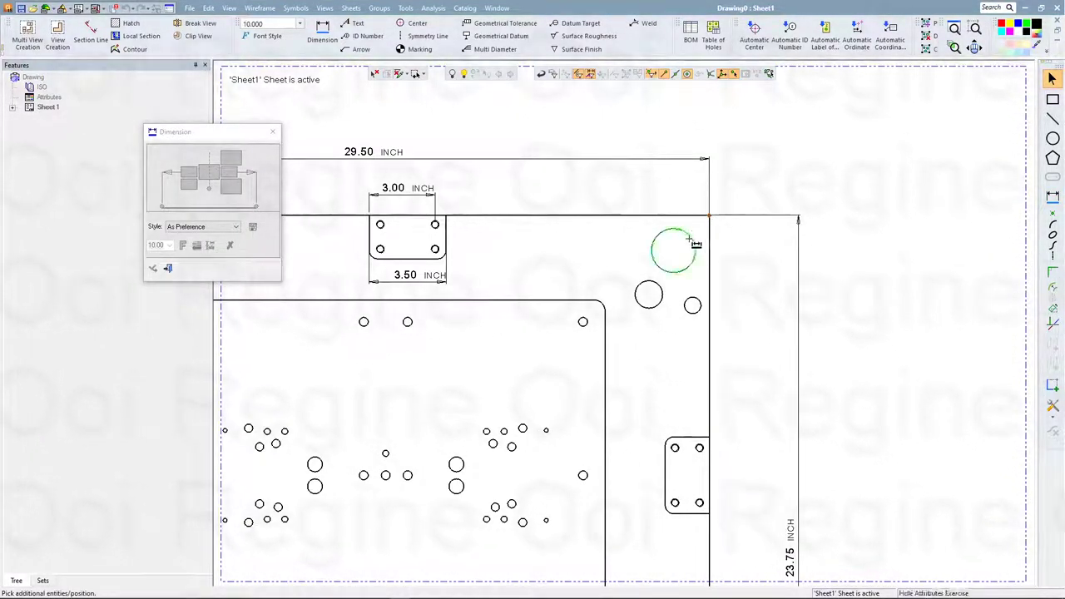
left_click(681, 258)
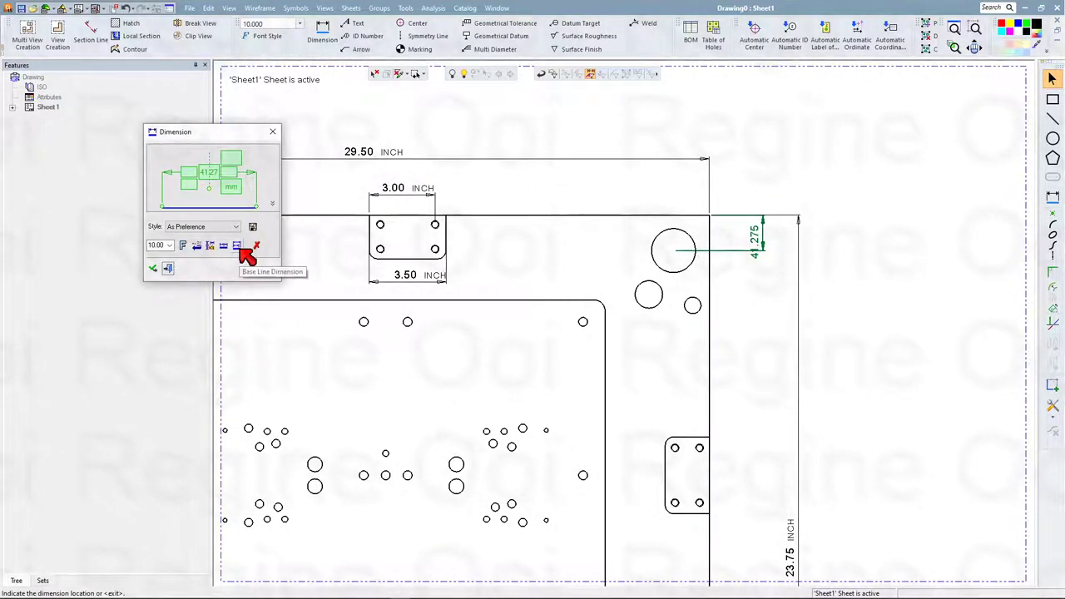
left_click(746, 241)
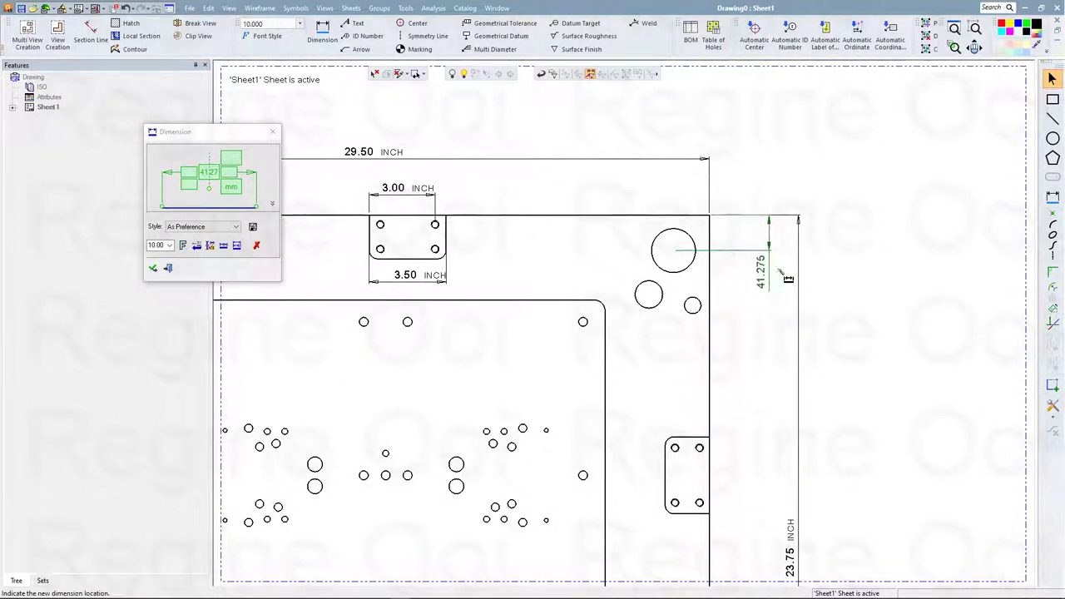
left_click(746, 285)
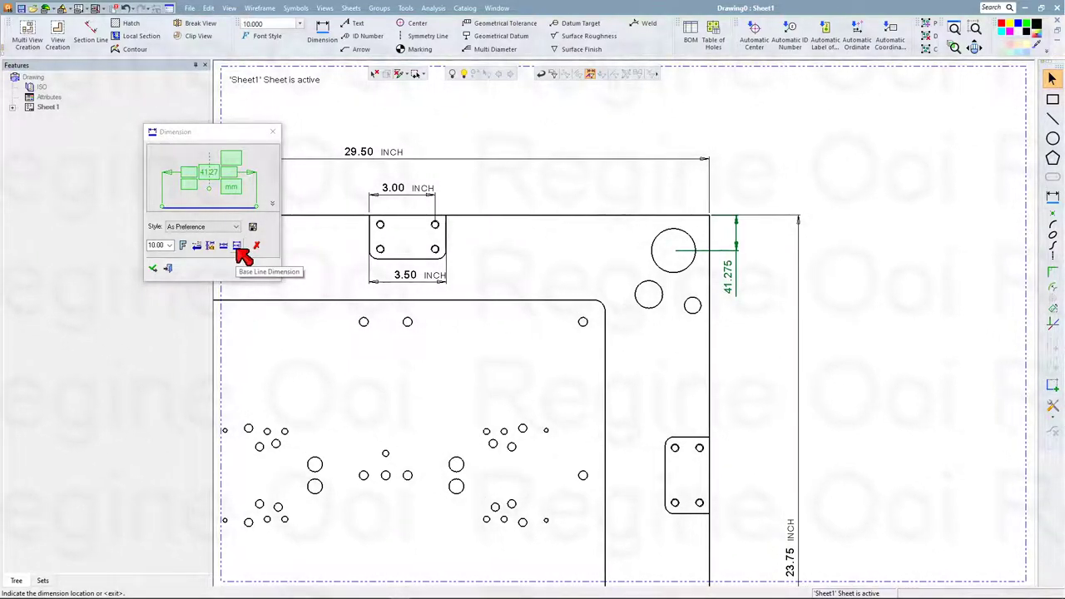
- Add baseline dimensions of 269.875 and 498.475 to the side-lug hole and lower right hole
left_click(238, 249)
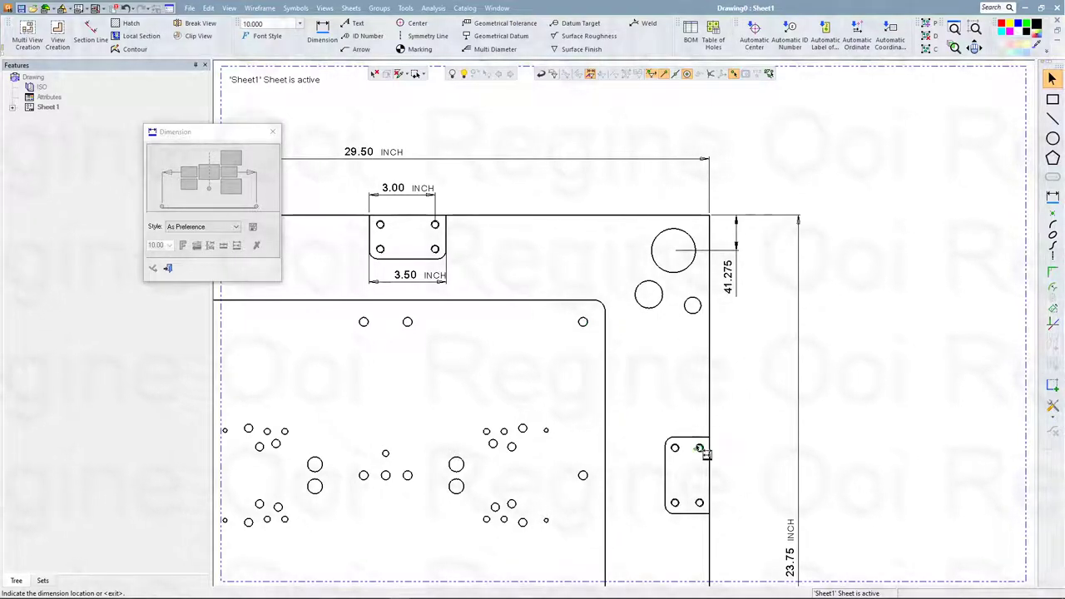
left_click(699, 449)
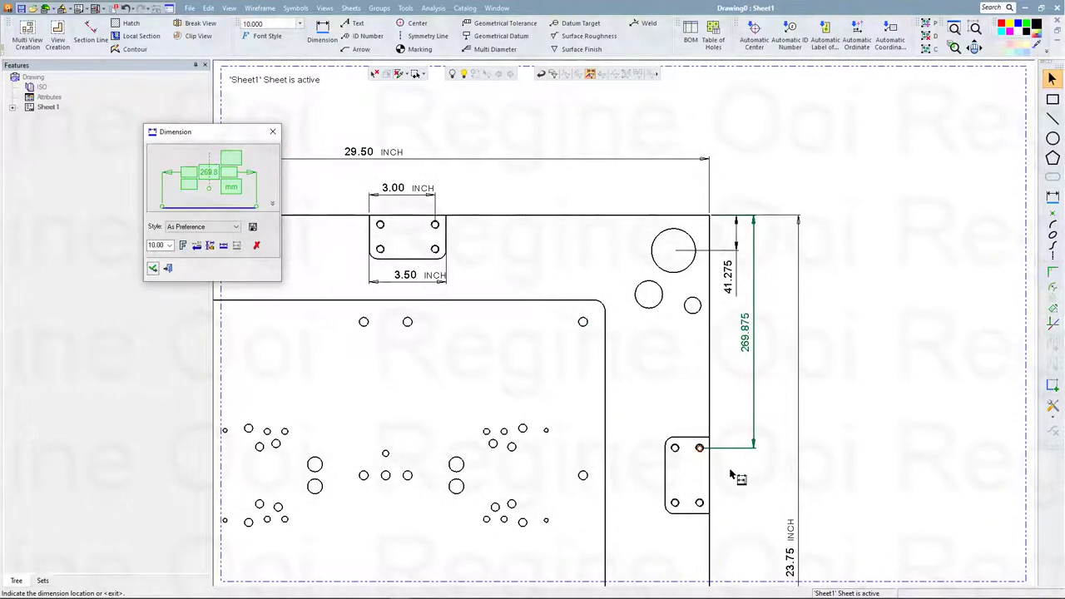
middle_click_drag(730, 474, 712, 309)
left_click(727, 356)
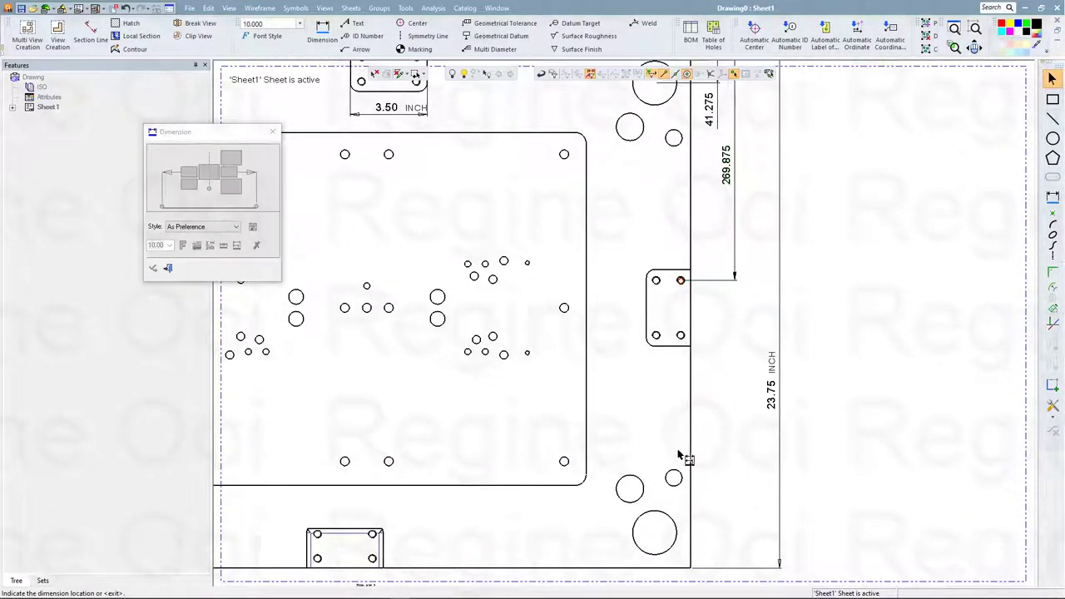
left_click(673, 478)
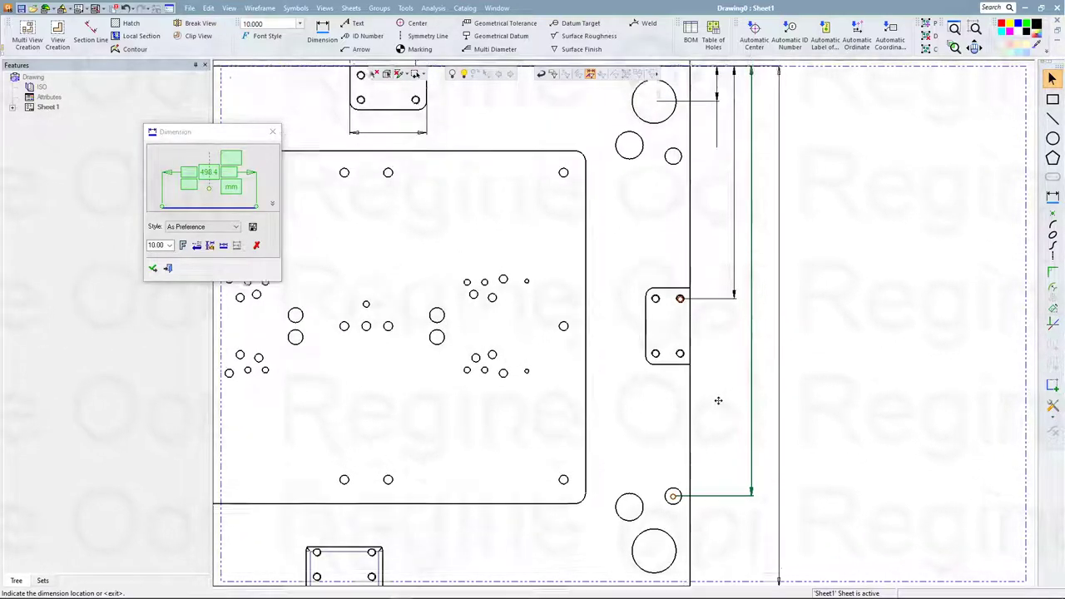
scroll(715, 391, "up", 3)
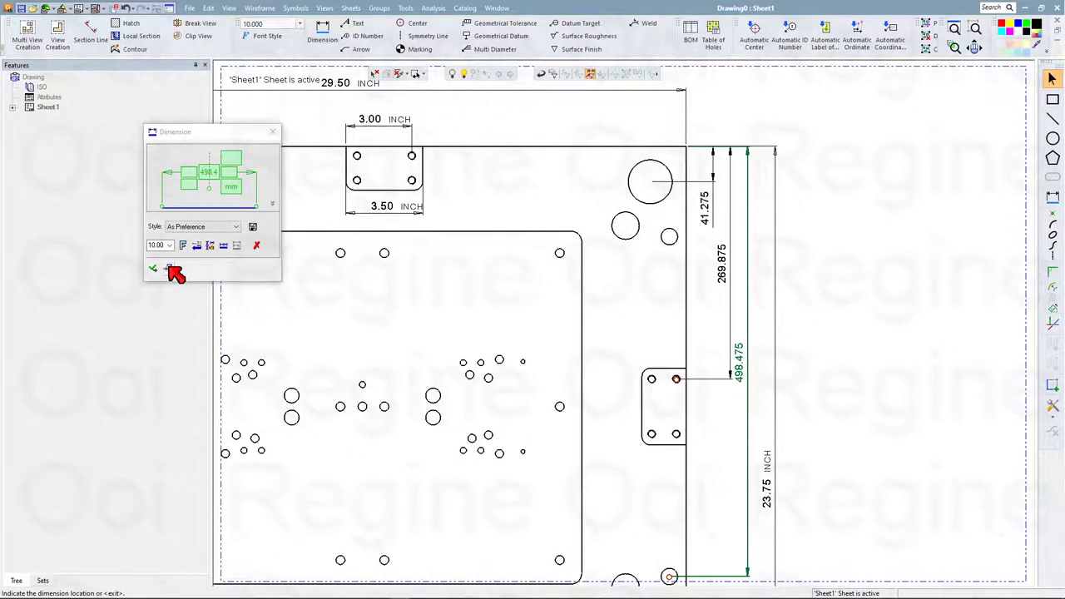
left_click(153, 267)
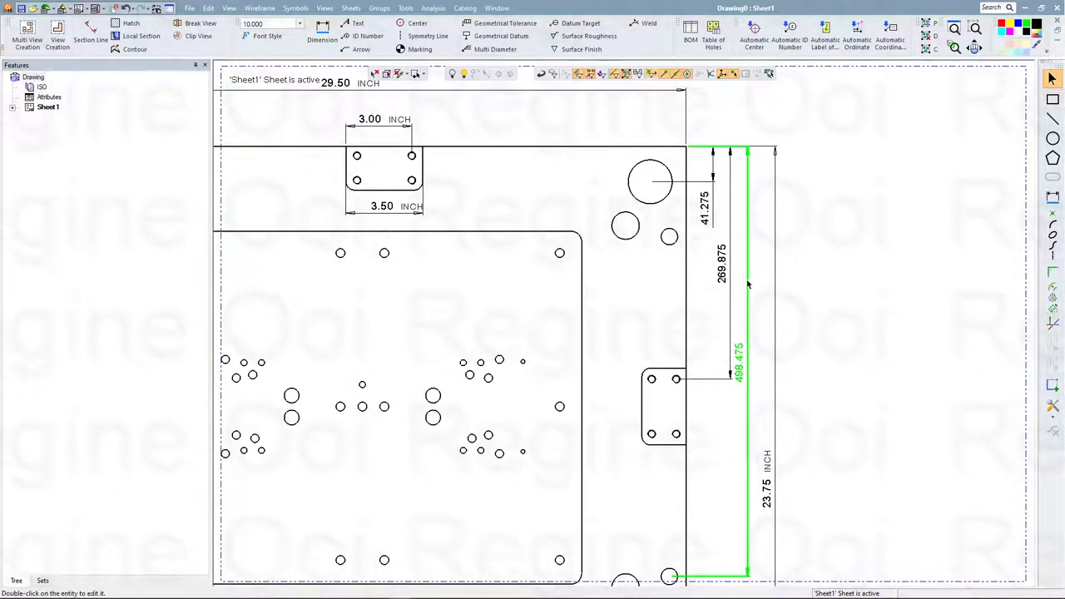
- Window-select and delete the left, top and right dimensions, keeping the 3.50 INCH width
scroll(740, 299, "down", 2)
middle_click_drag(733, 309, 798, 297)
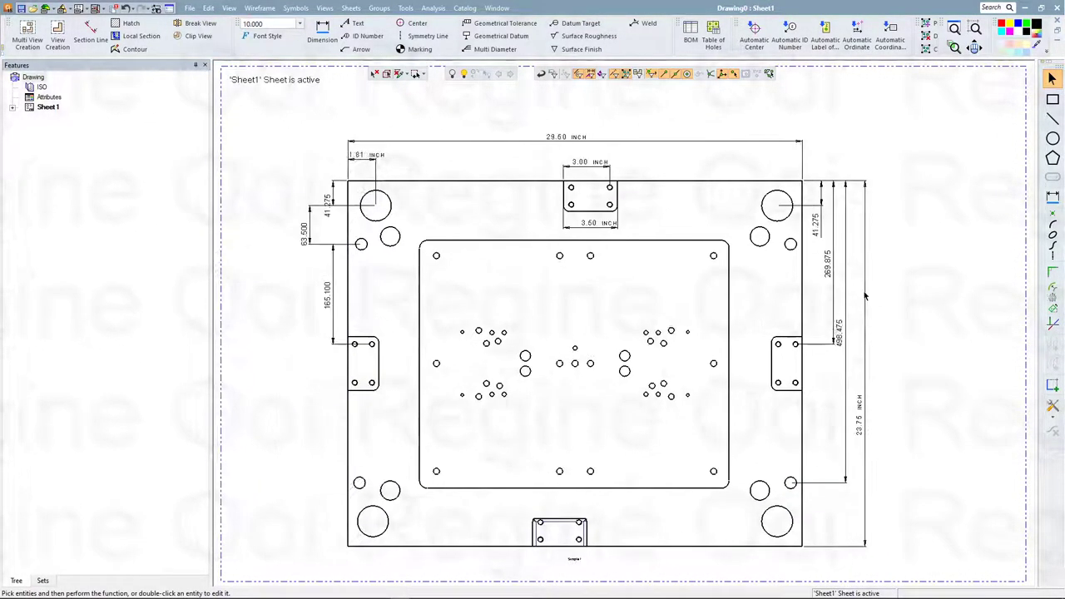
left_click_drag(277, 155, 343, 411)
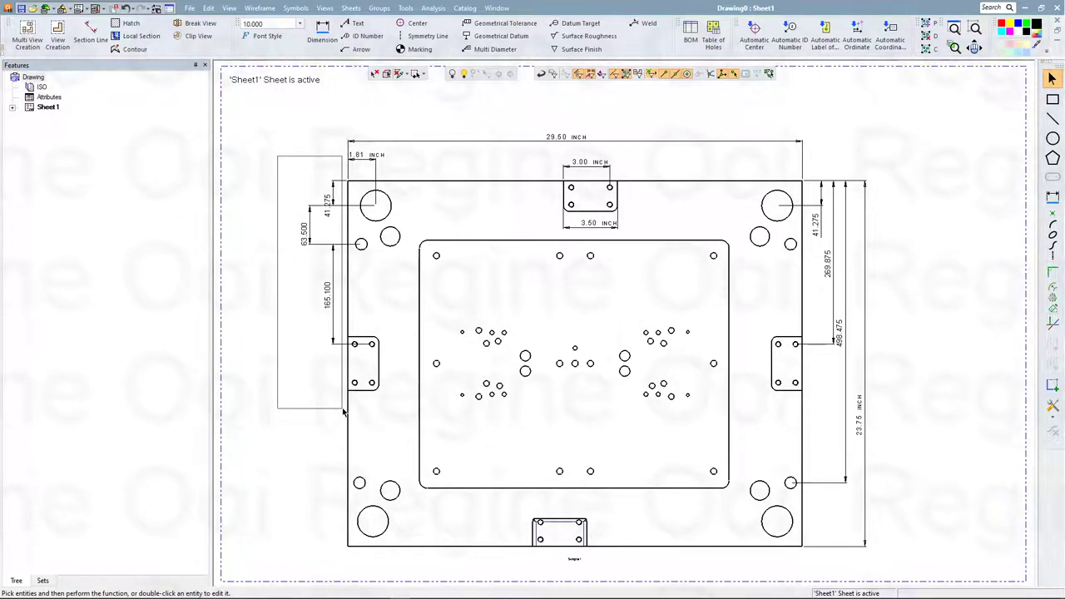
mouse_move(286, 128)
left_mouse_down()
mouse_move(657, 152)
mouse_move(844, 178)
mouse_move(879, 331)
mouse_move(905, 537)
left_mouse_up()
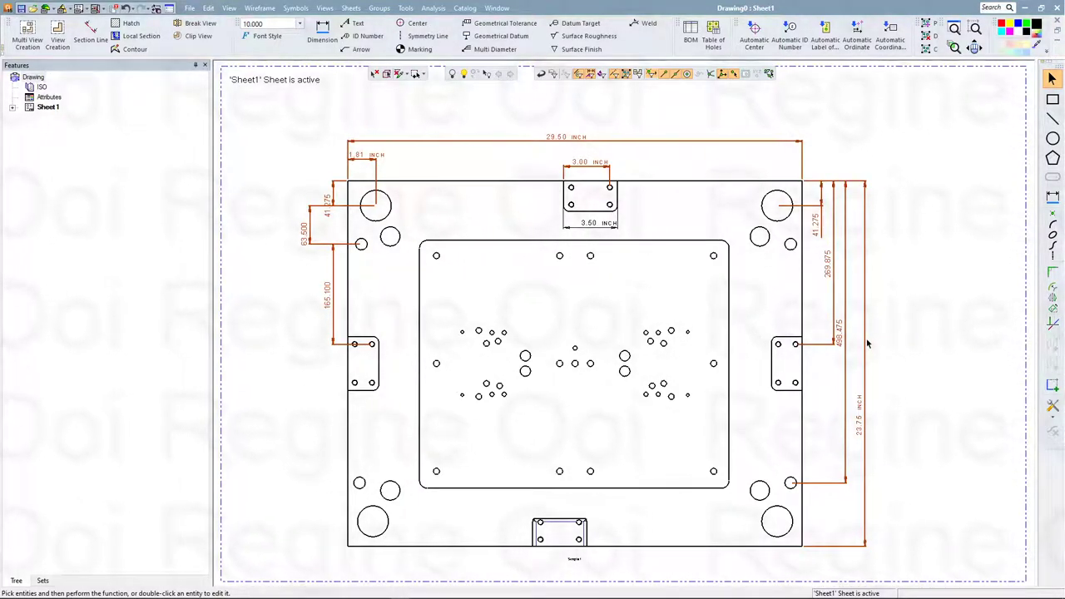
key("Delete")
- Set the top-right corner as the 0.000 ordinate origin and add the 104.775 ordinate
left_click(1050, 199)
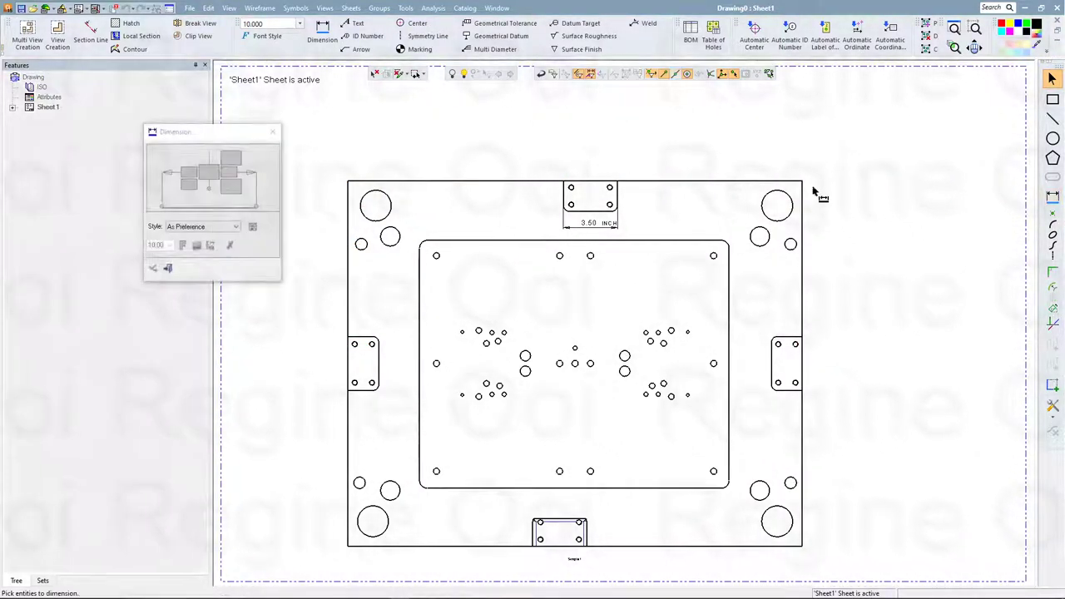
scroll(804, 184, "up", 3)
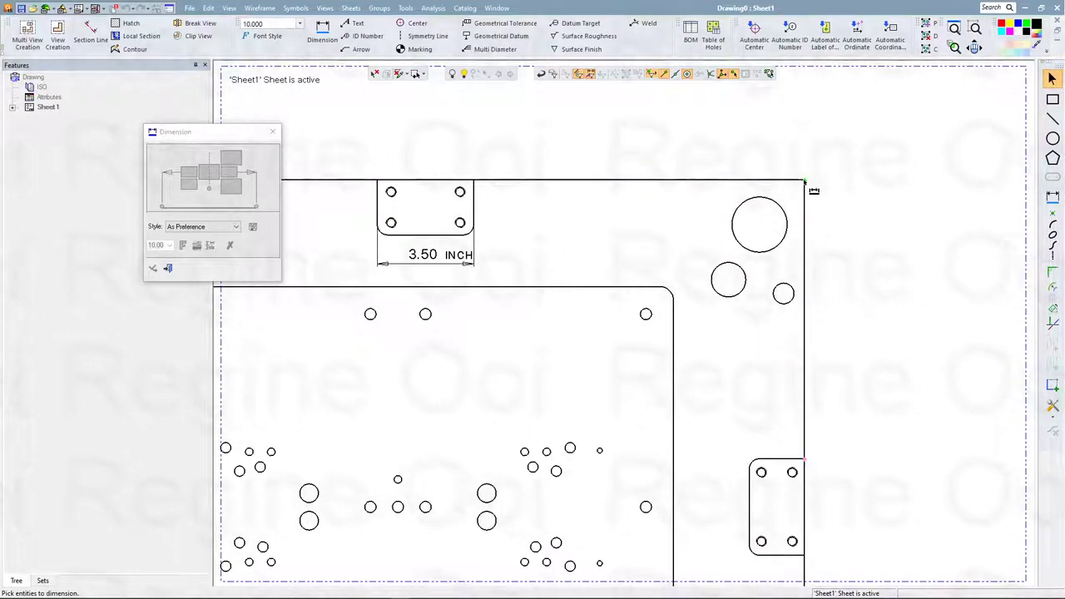
left_click(805, 181)
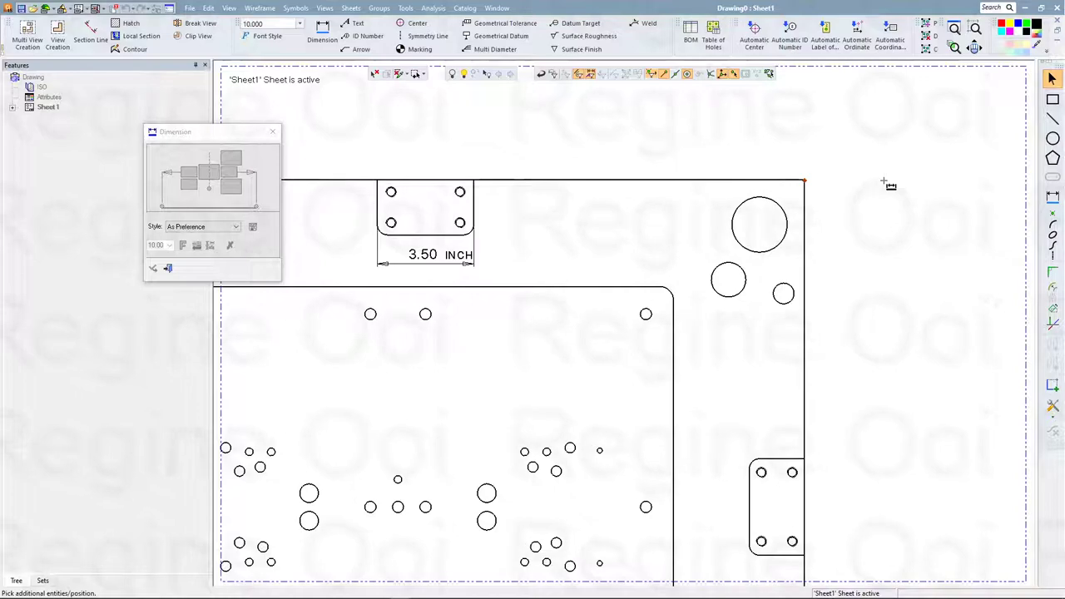
left_click(888, 184)
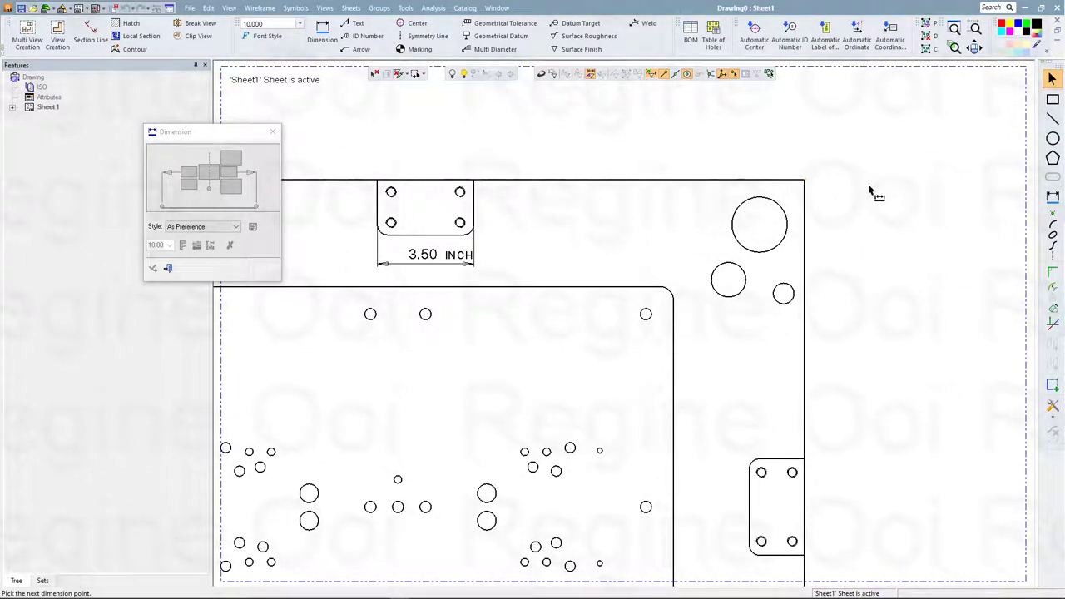
left_click(806, 181)
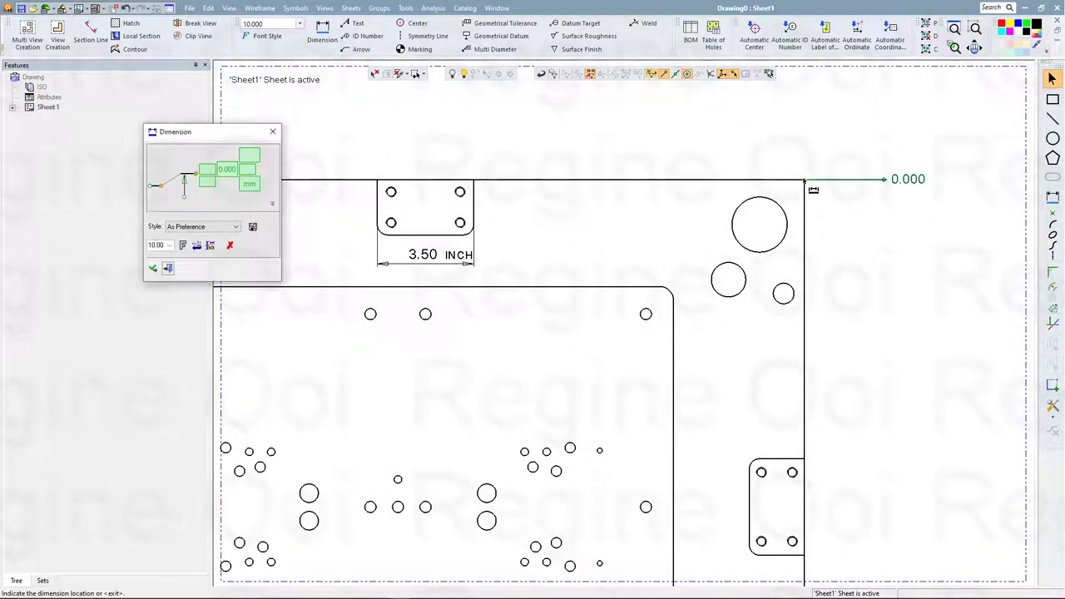
left_click(838, 233)
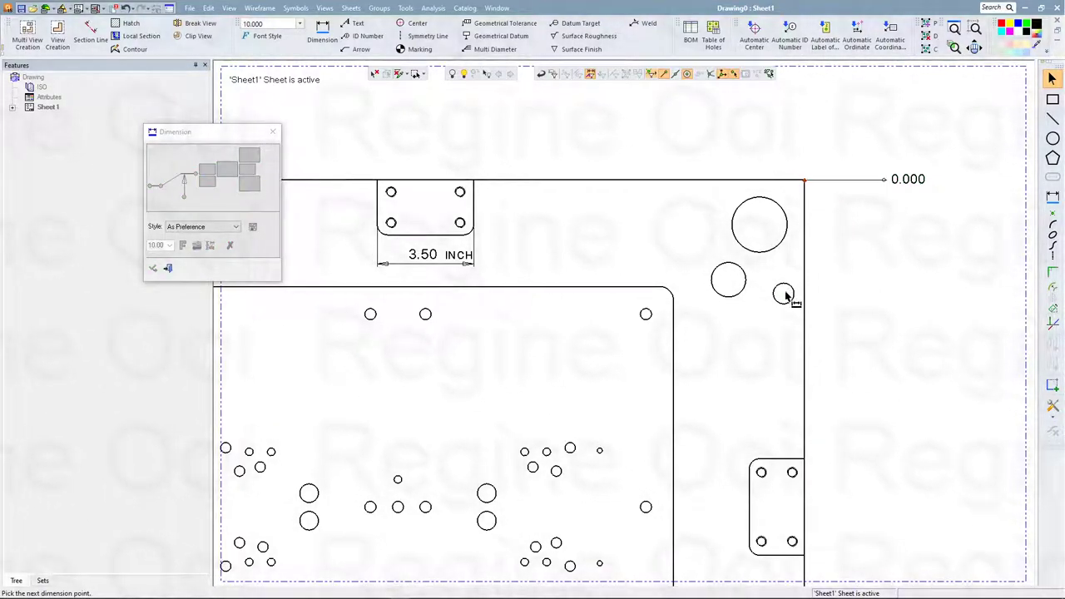
left_click(783, 294)
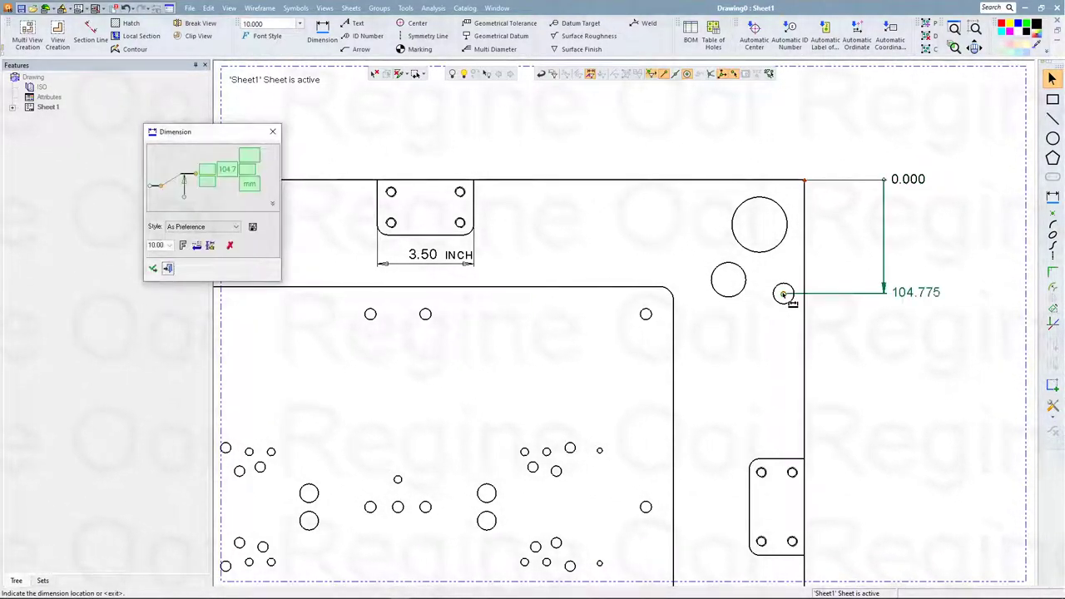
left_click(857, 359)
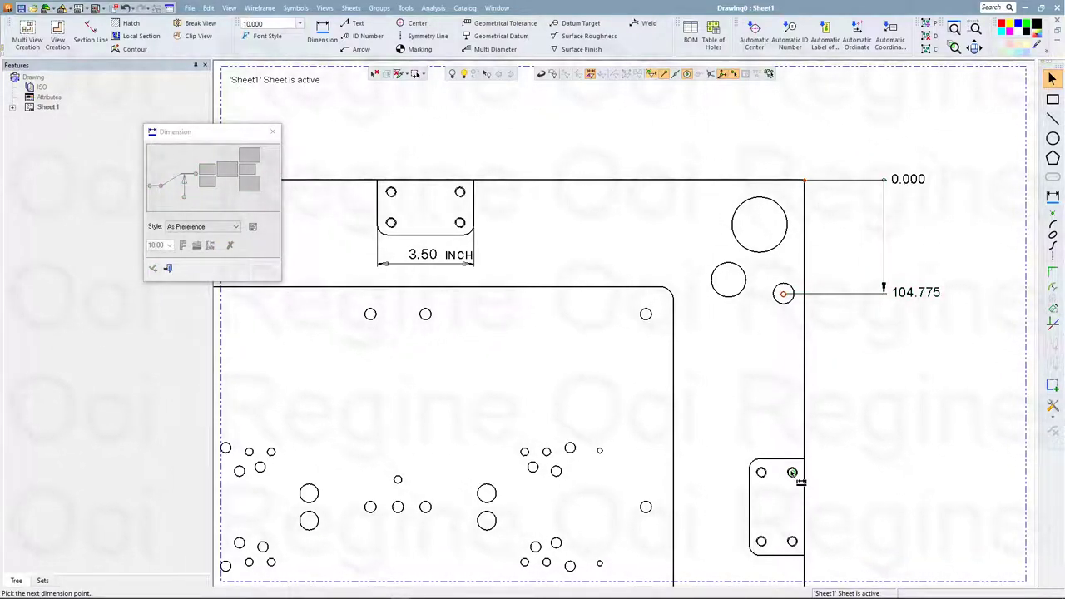
- Add 269.875 and 333.375 ordinates at the lower side-pocket hole centres
left_click(792, 472)
left_click(860, 507)
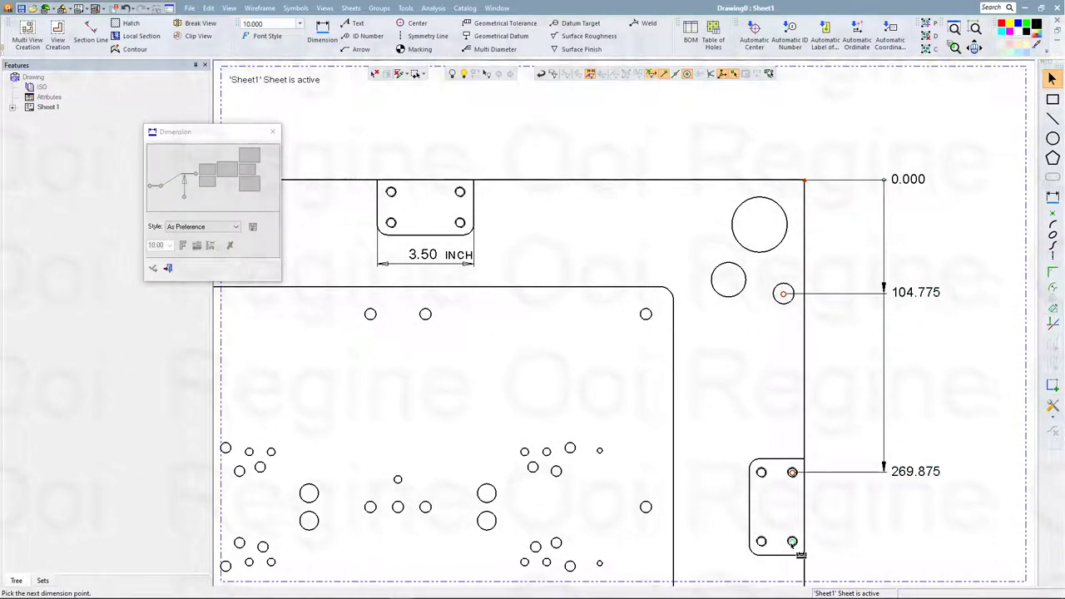
left_click(793, 544)
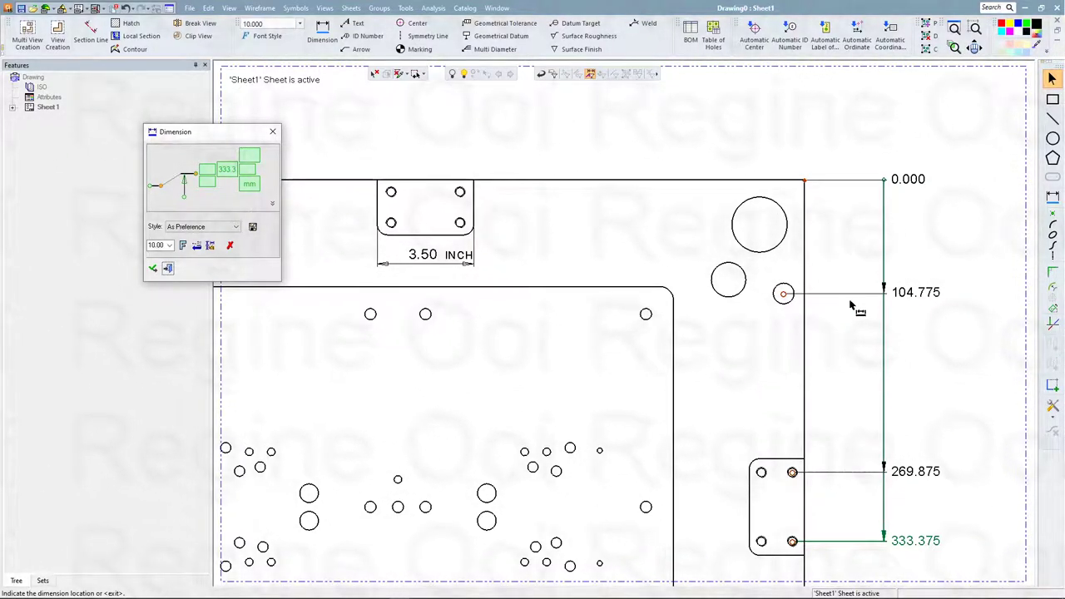
middle_click_drag(856, 314, 822, 228)
left_click(837, 268)
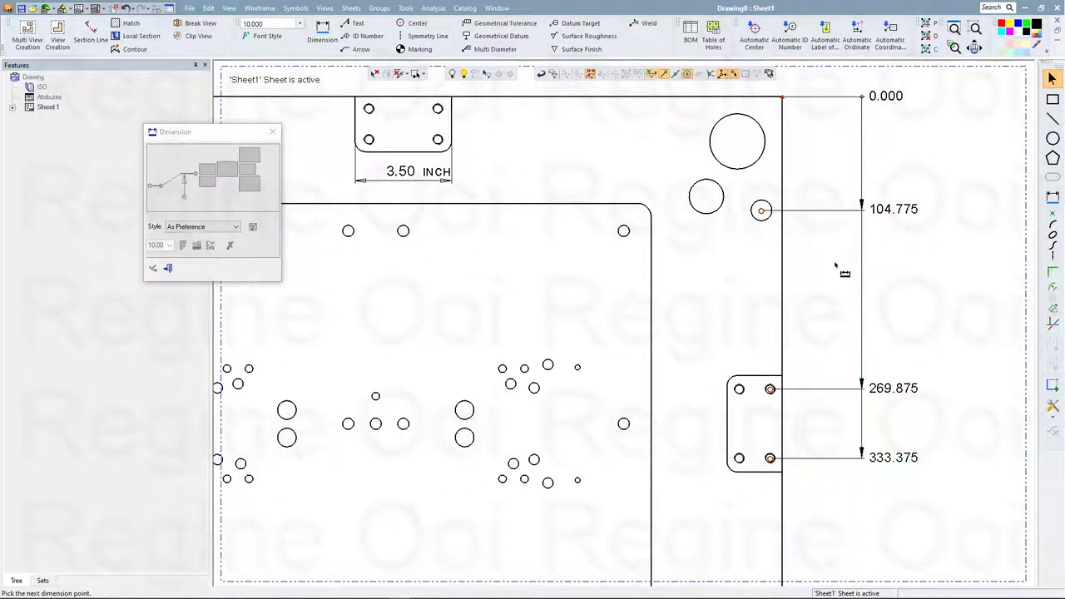
left_click(160, 272)
scroll(523, 523, "down", 3)
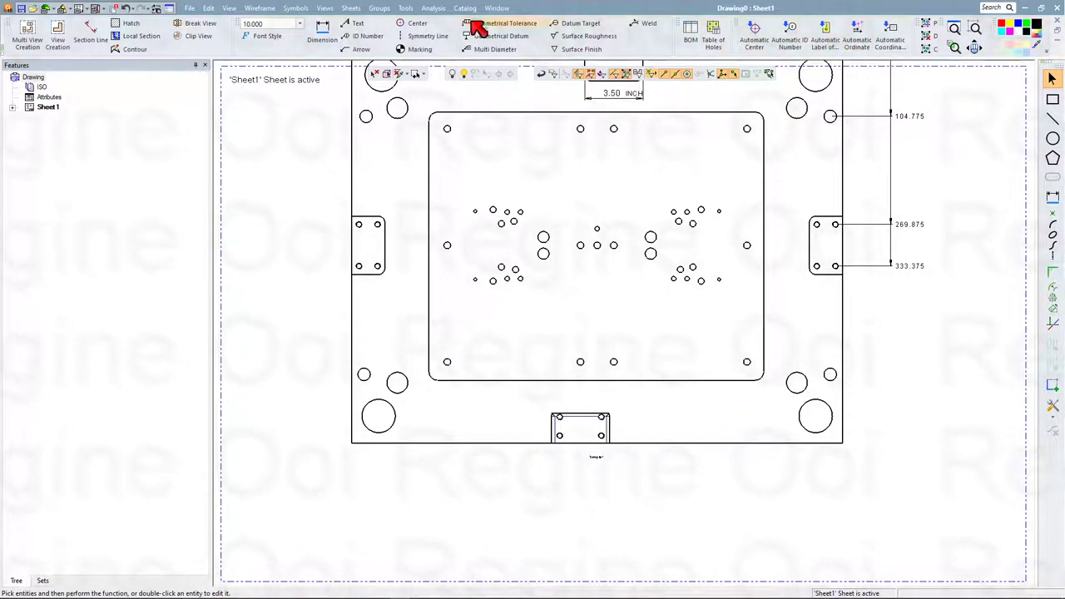
- Create automatic ordinates from the lower-left corner using manual points only (41.275, 317.500, 708.025)
left_click(285, 13)
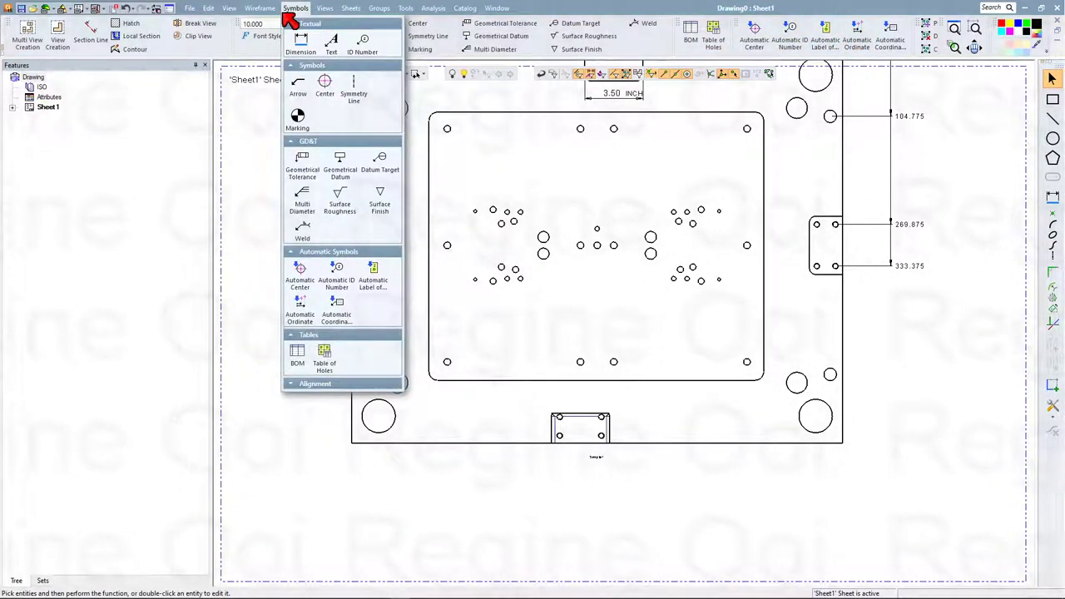
left_click(305, 315)
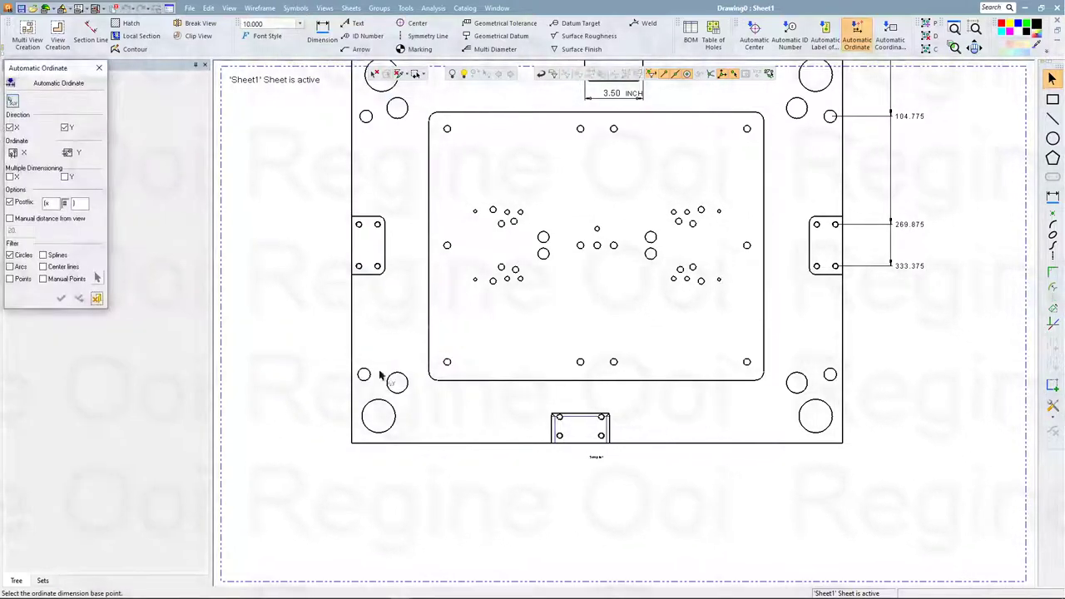
left_click(352, 445)
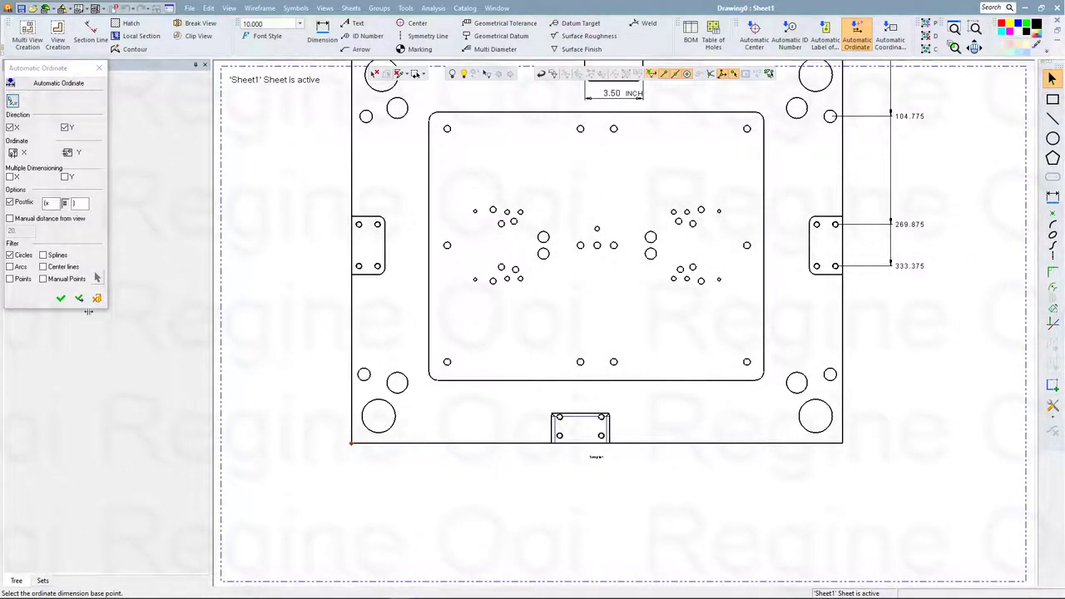
left_click(18, 256)
left_click(19, 266)
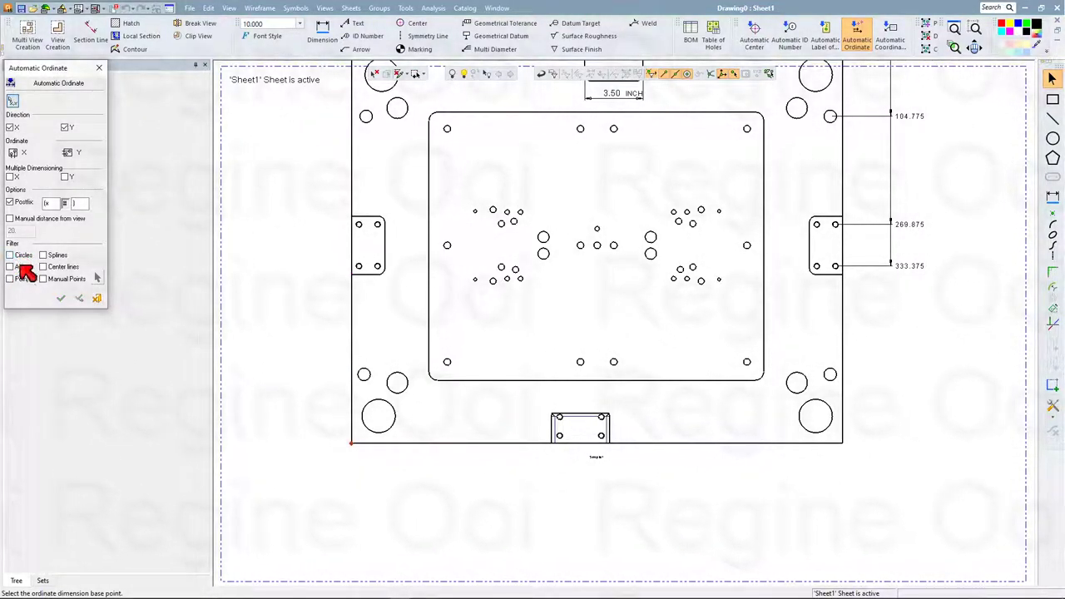
left_click(43, 280)
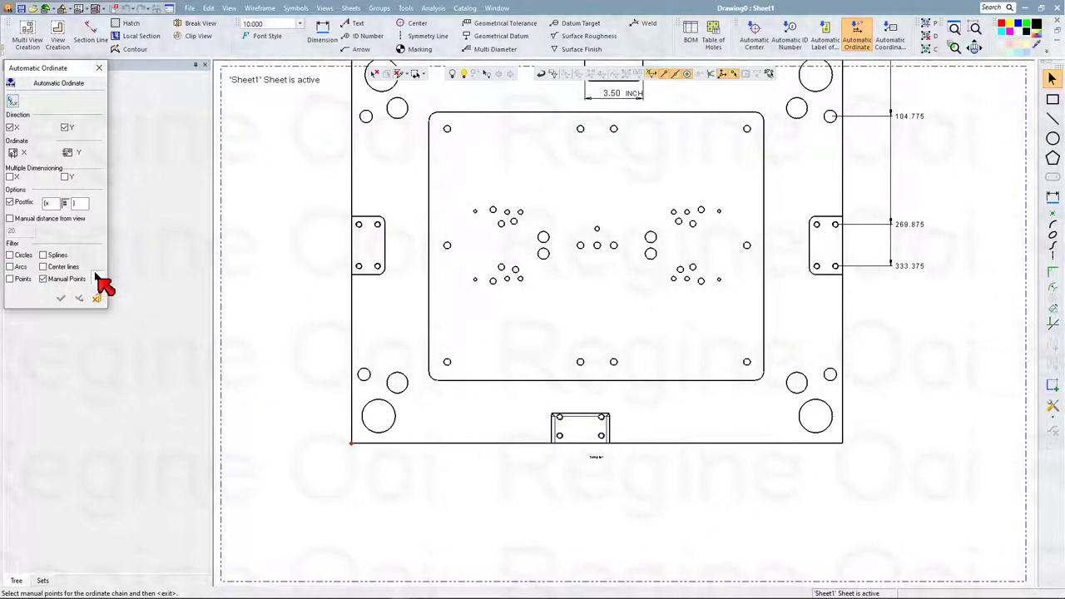
left_click(378, 420)
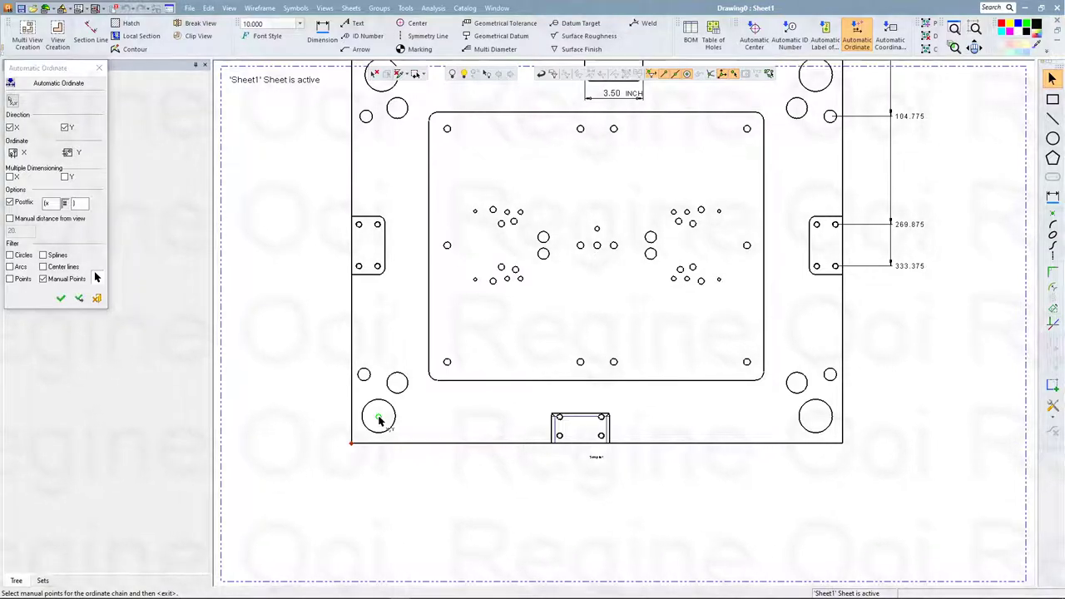
scroll(565, 441, "up", 3)
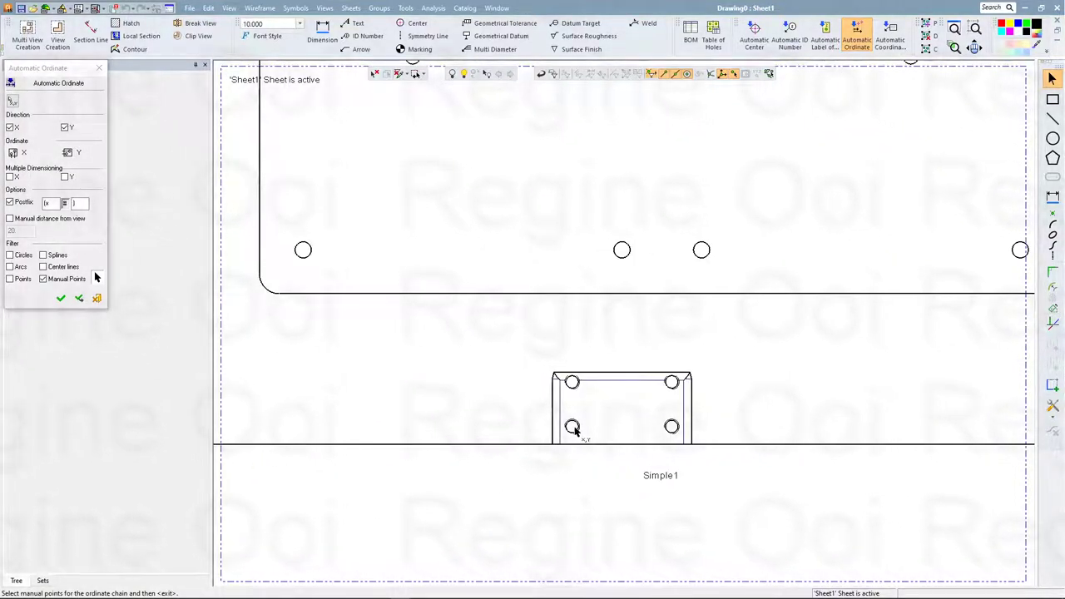
scroll(605, 435, "down", 3)
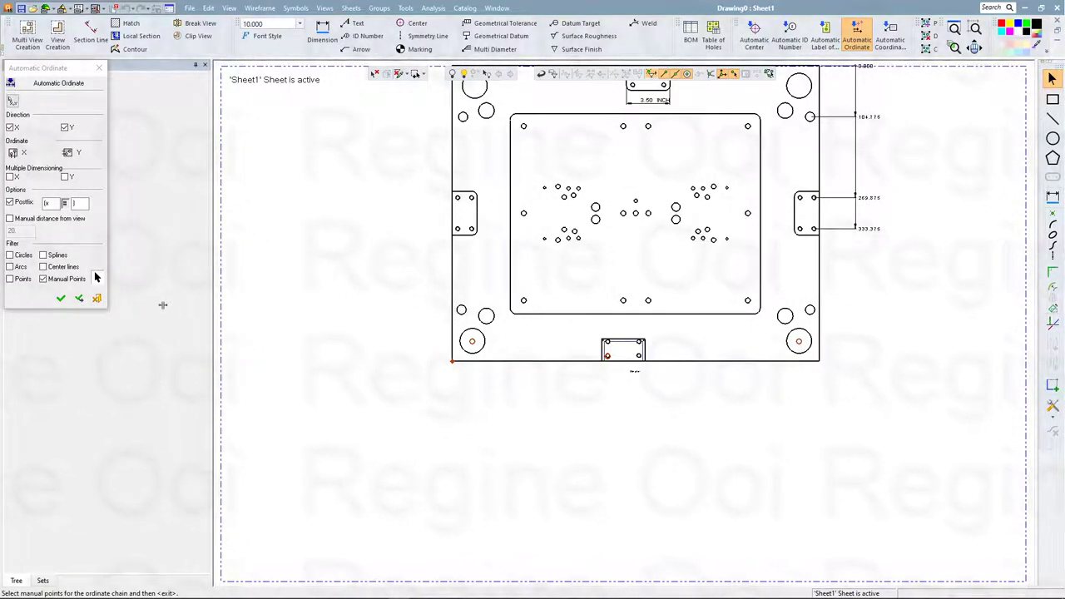
left_click(77, 299)
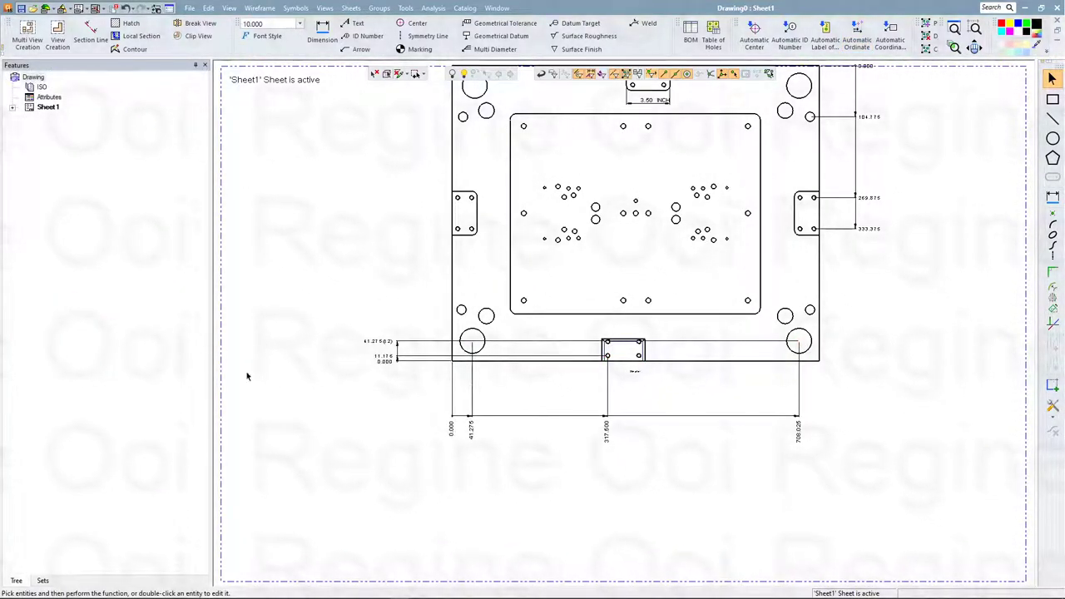
scroll(404, 417, "up", 3)
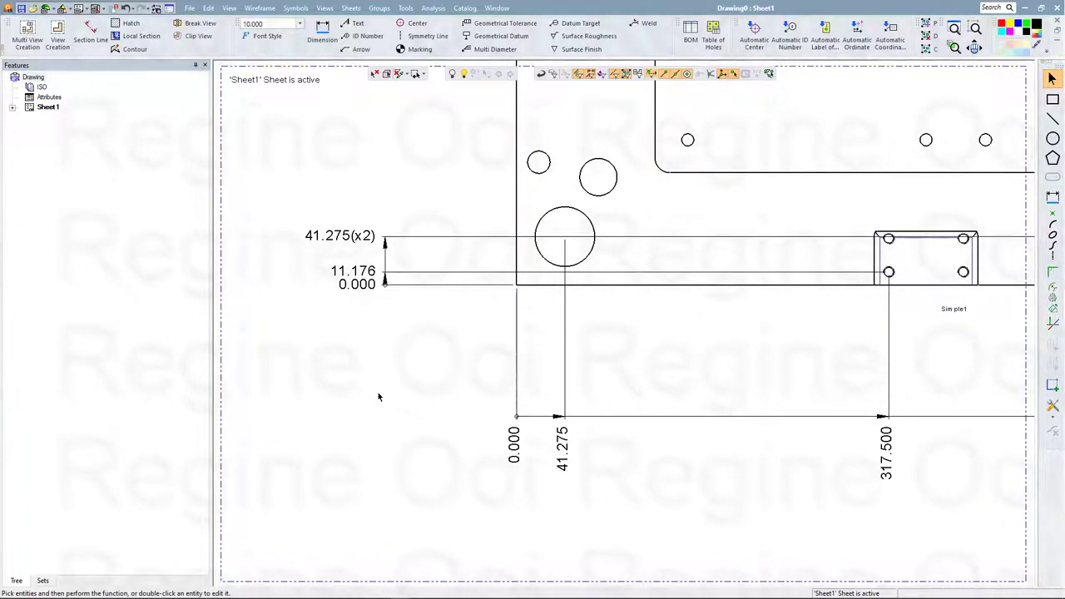
scroll(765, 349, "down", 3)
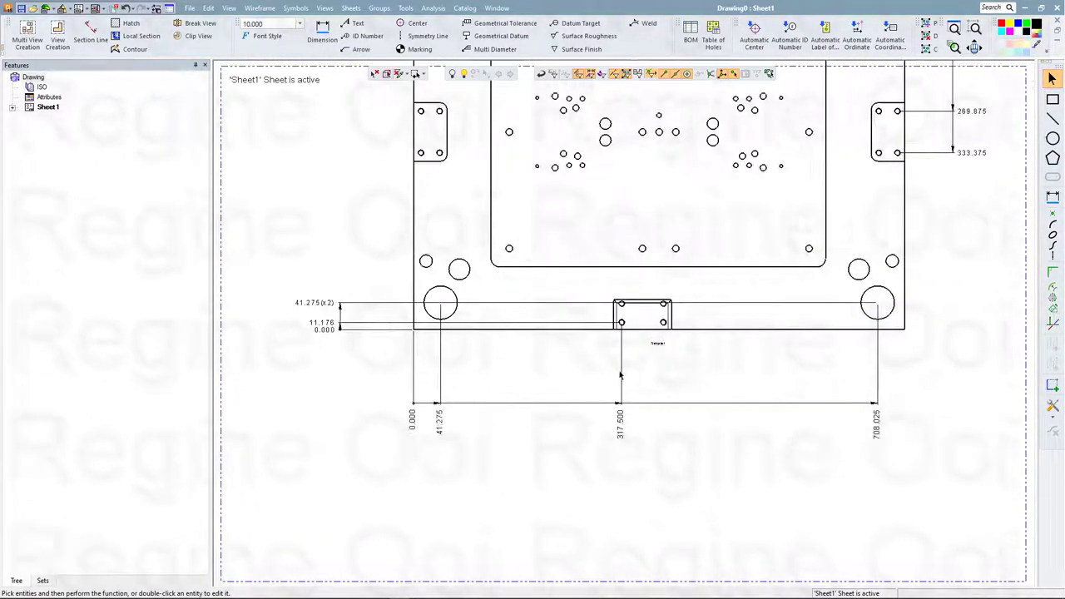
scroll(712, 449, "down", 3)
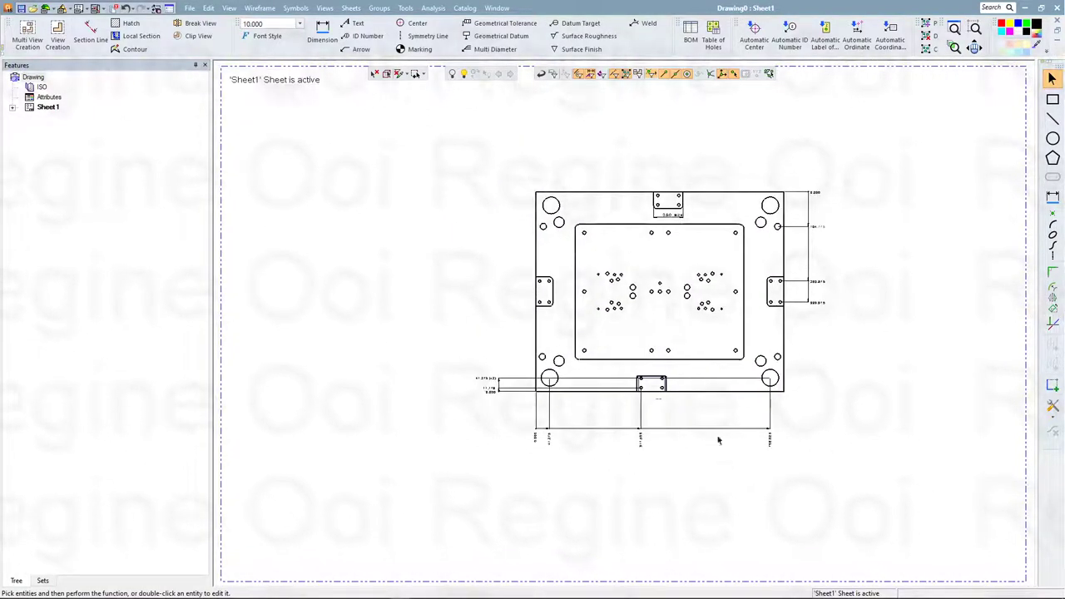
scroll(682, 233, "up", 3)
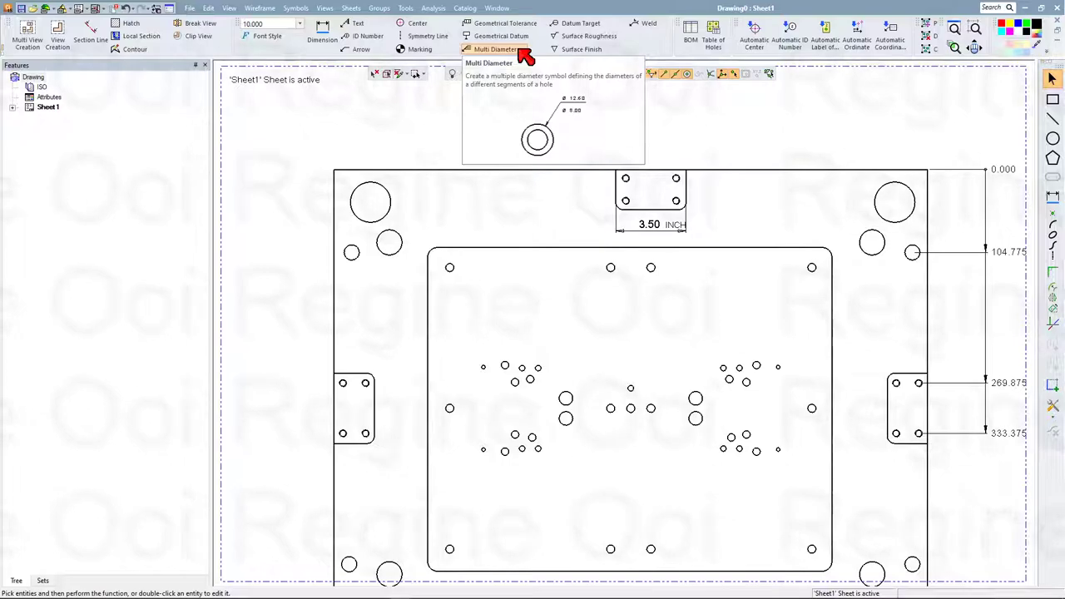
- Try a multi-diameter callout on the top tab's upper-left hole, then delete the stray Add Text note
left_click(520, 49)
scroll(629, 170, "up", 2)
scroll(630, 184, "up", 2)
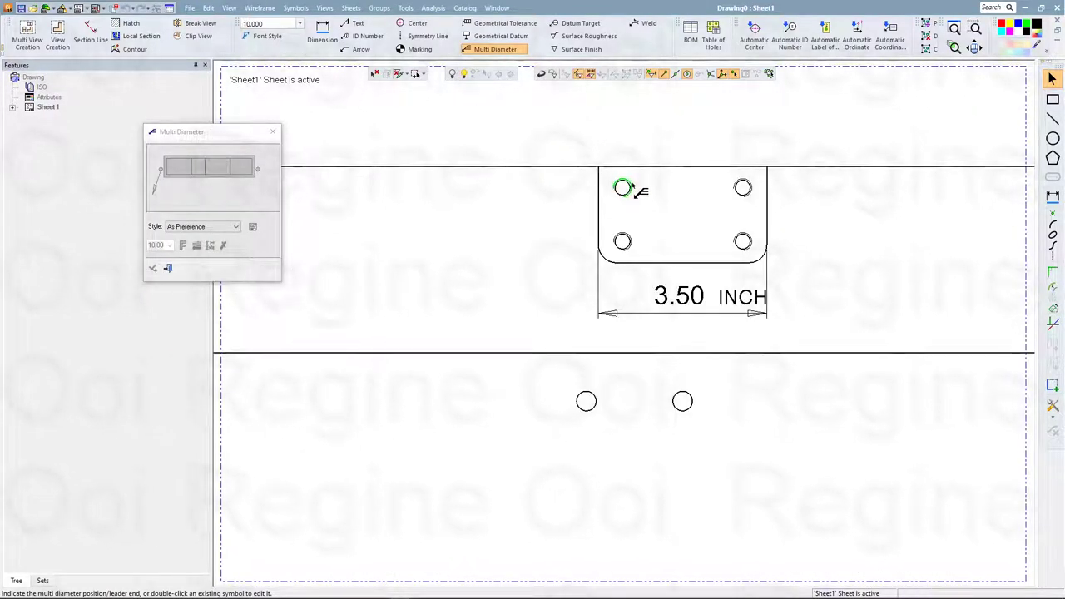
left_click(629, 181)
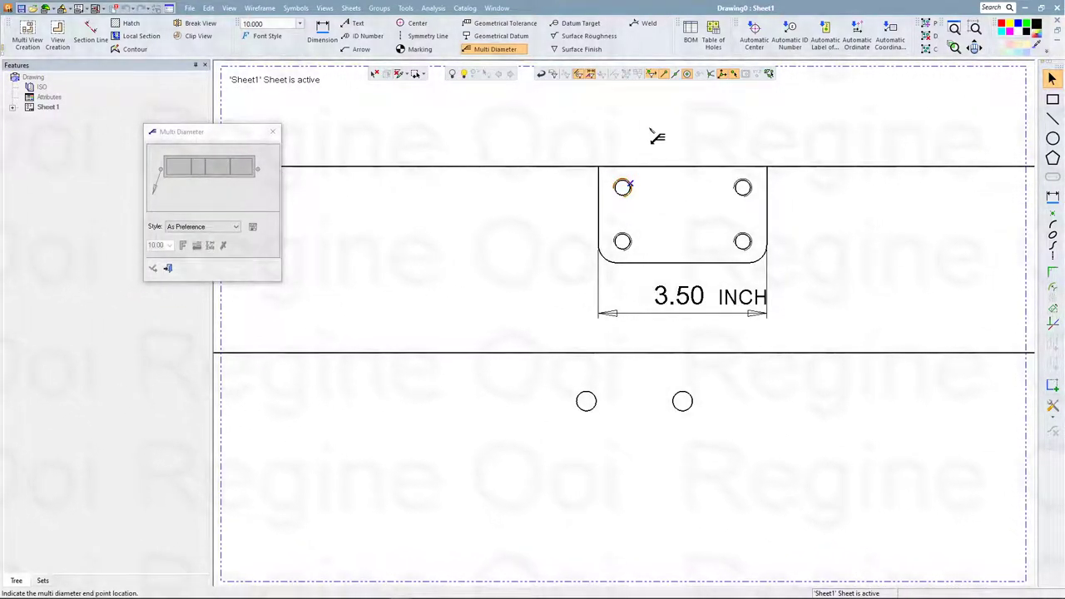
left_click(653, 131)
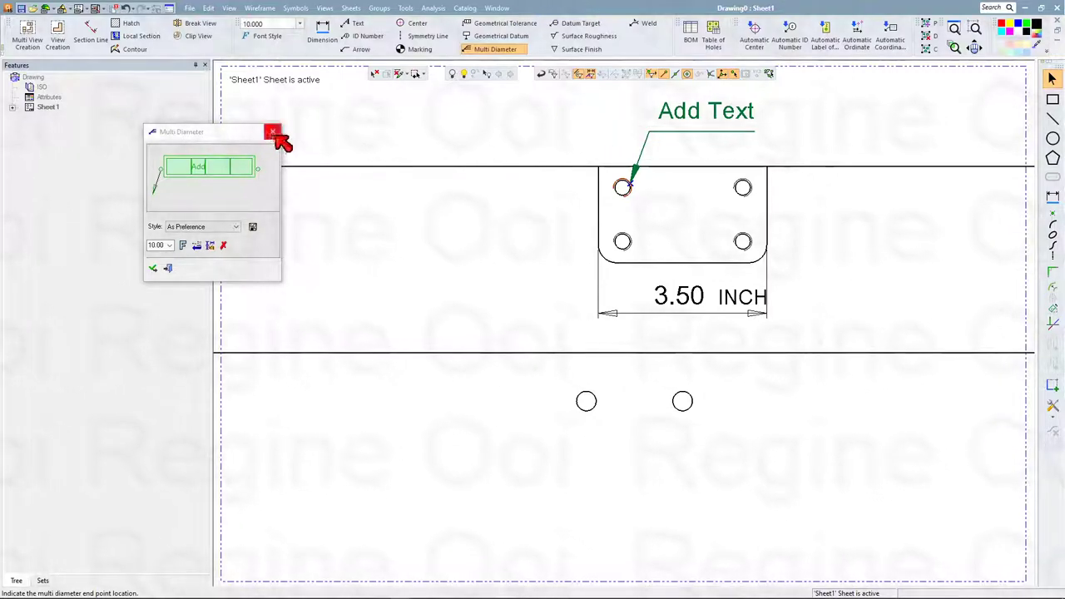
left_click(197, 245)
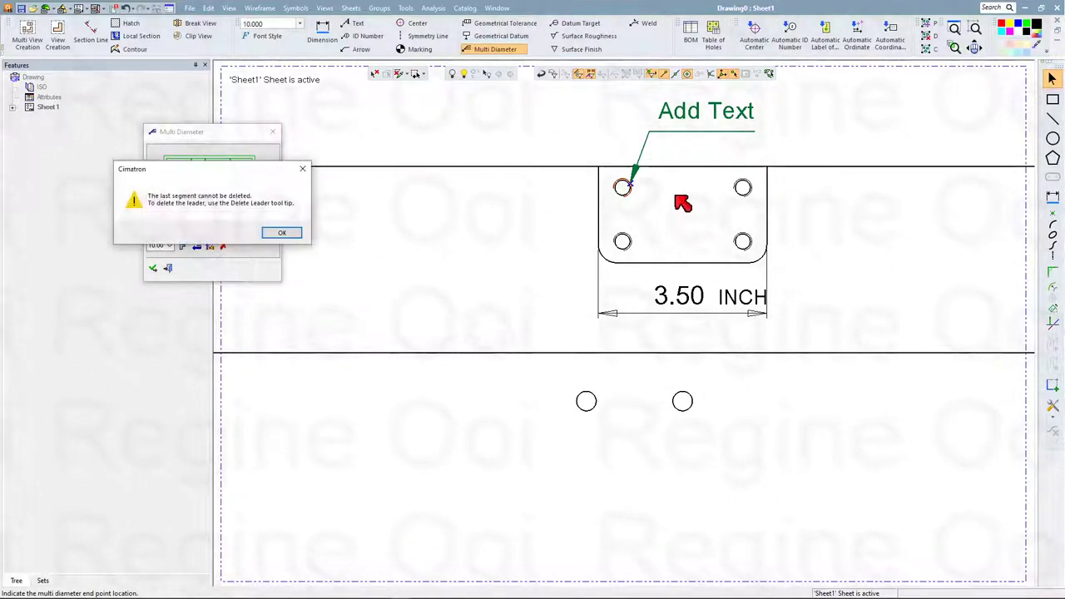
left_click(282, 232)
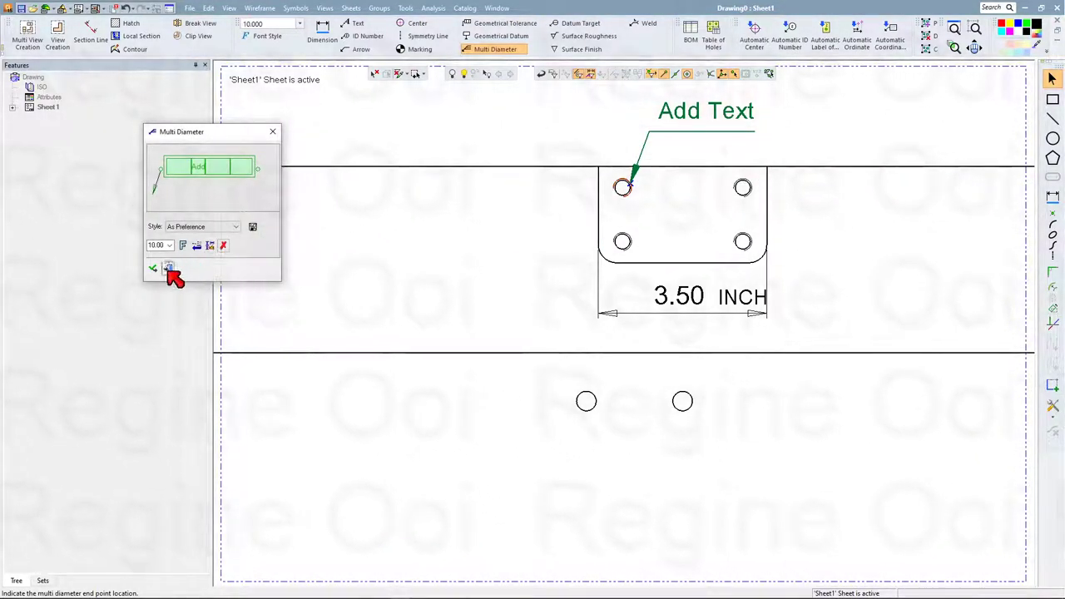
left_click(154, 267)
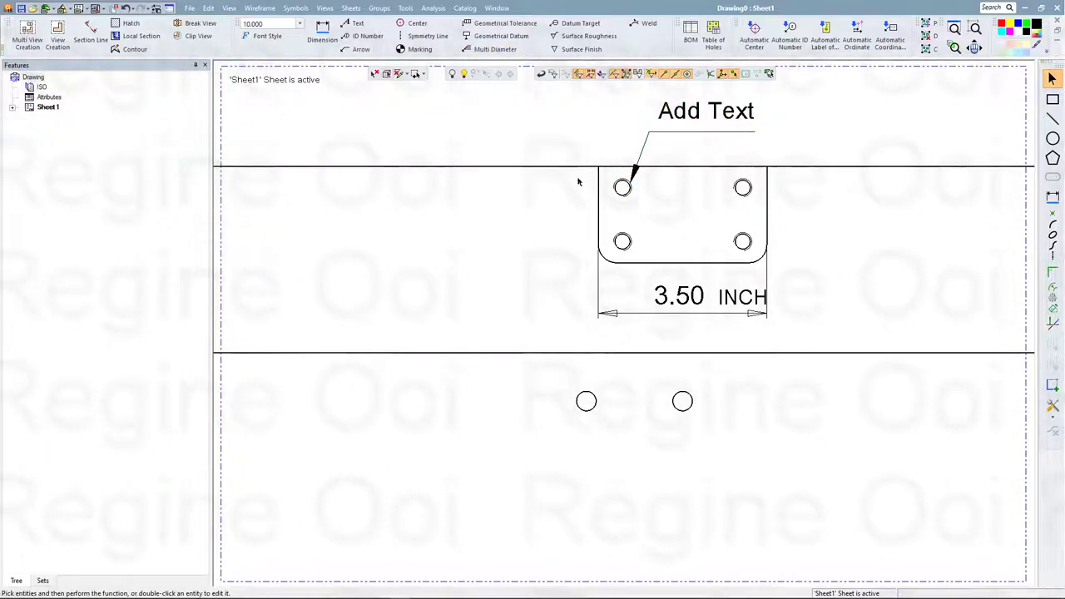
left_click(670, 110)
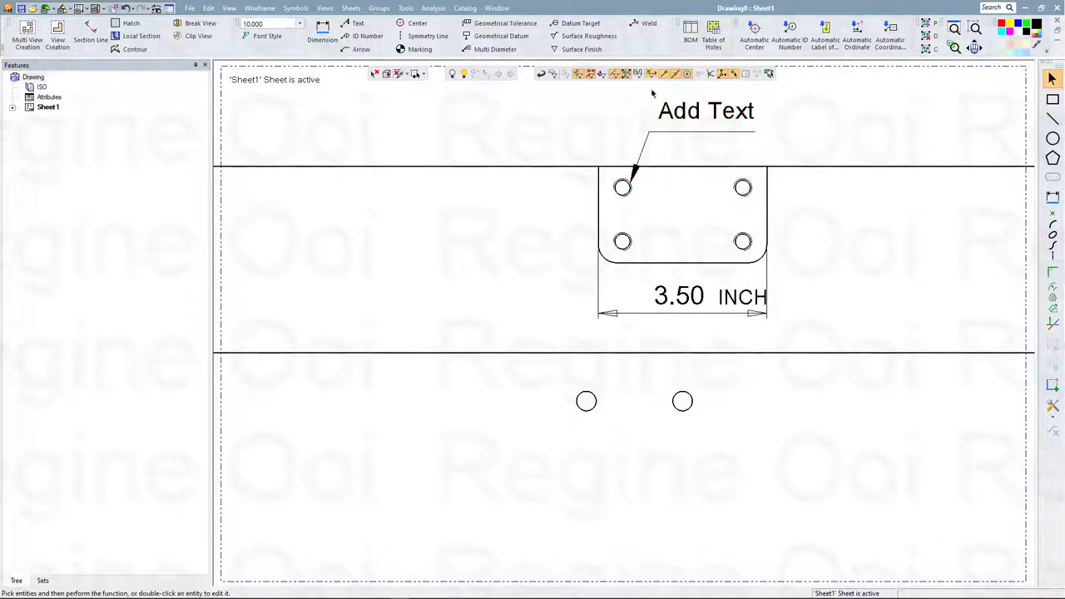
left_click(666, 116)
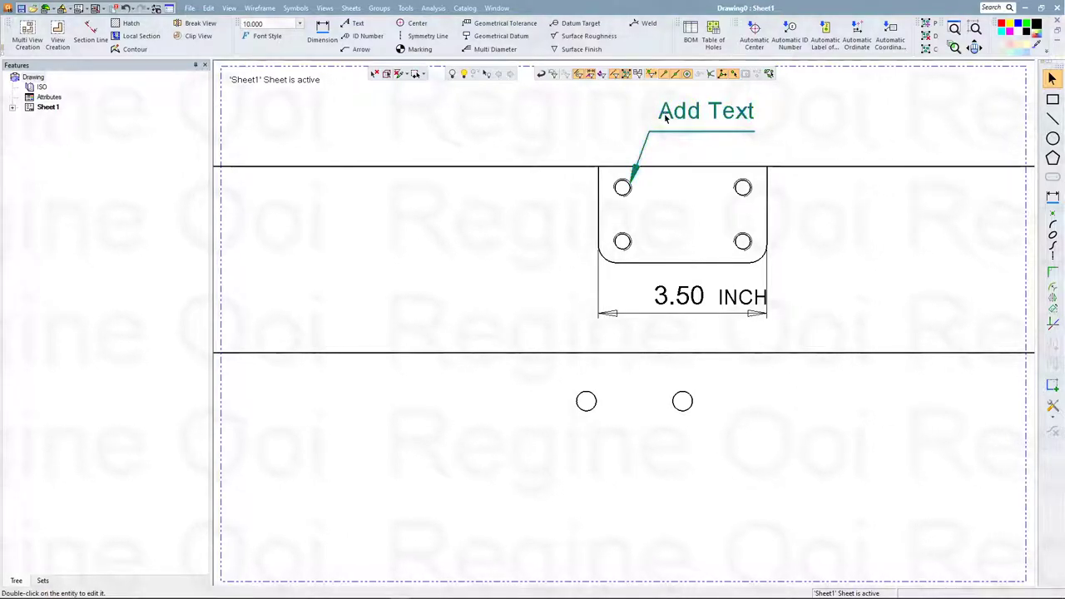
key("Delete")
- Add a Ø 7.938 multi-diameter callout above the top tab's upper-left hole
left_click(497, 50)
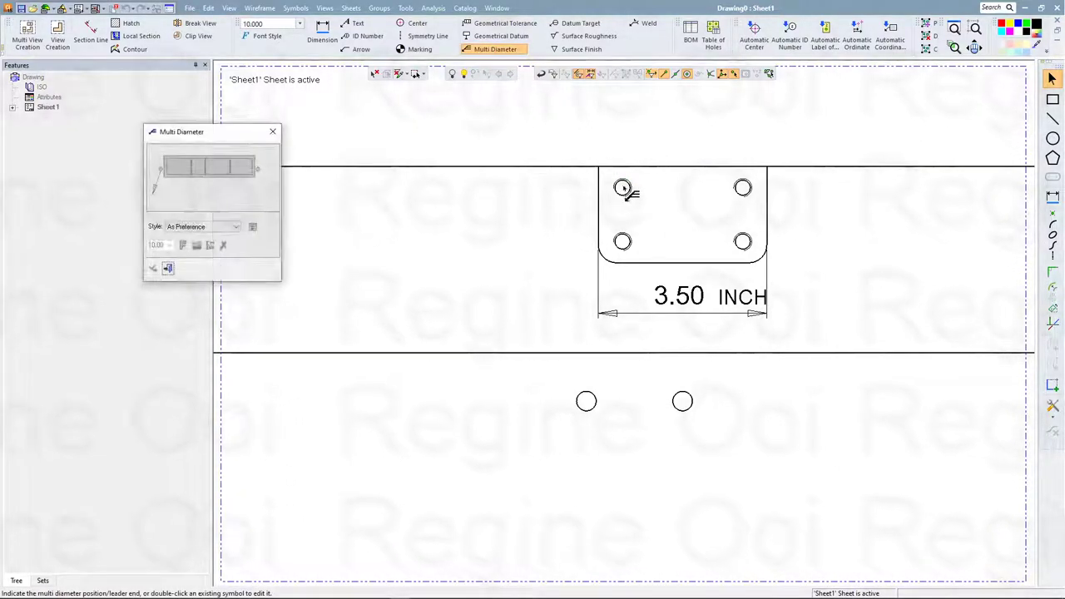
left_click(629, 187)
left_click(670, 150)
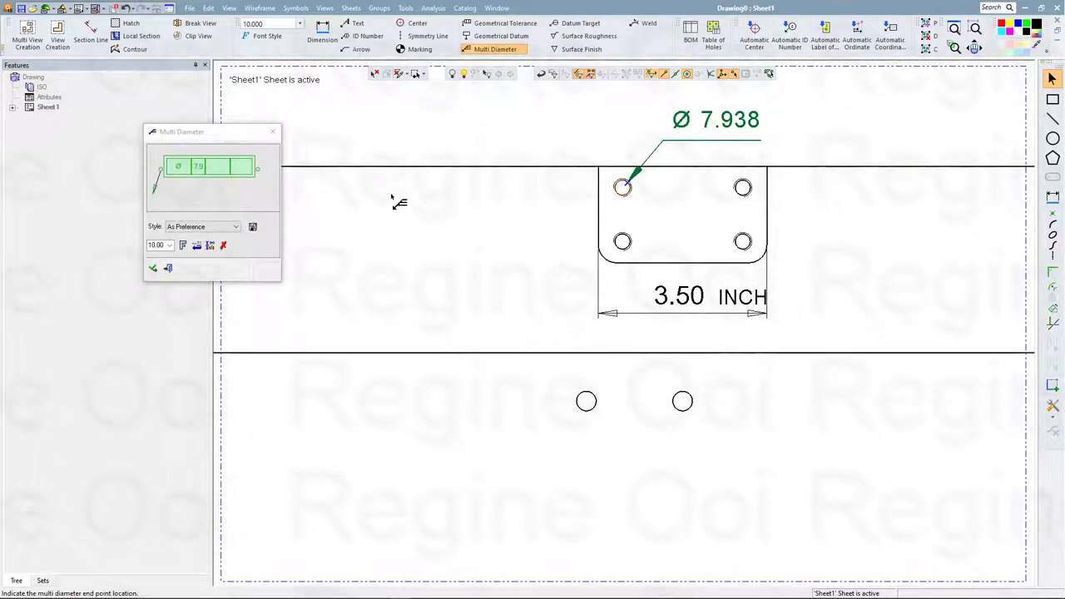
left_click(169, 271)
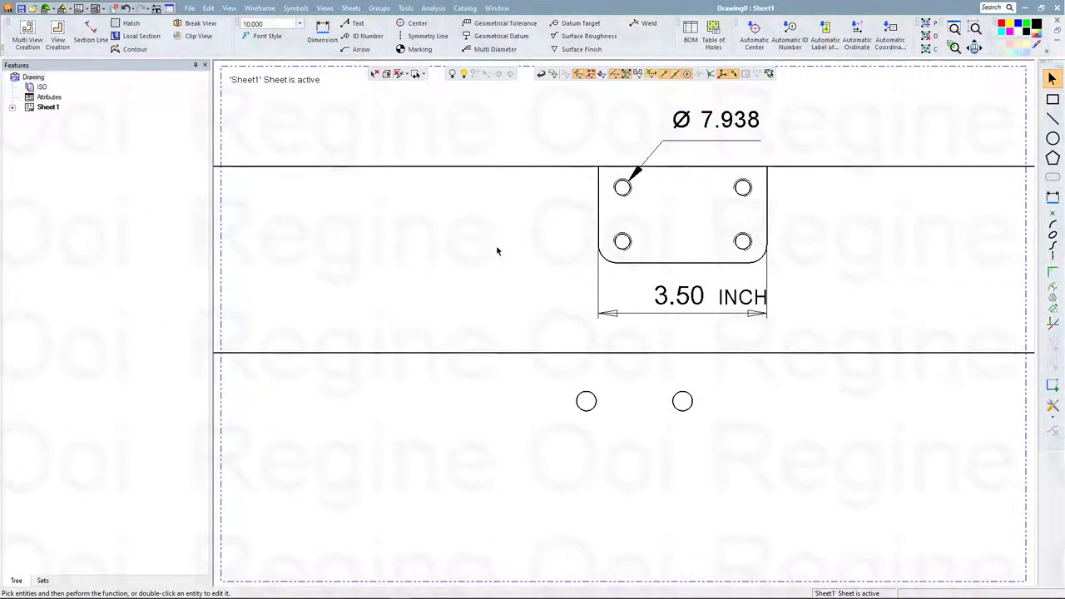
scroll(571, 162, "down", 5)
- Create a 1:1 Bottom view from the existing plate view and place it to its right on Sheet1
right_click(701, 143)
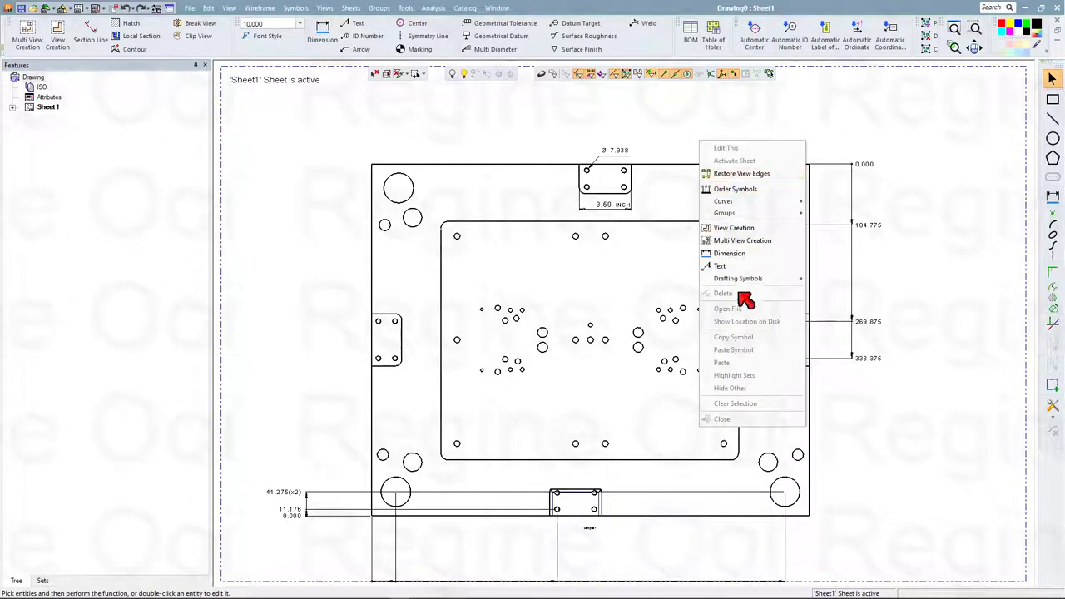
left_click(740, 229)
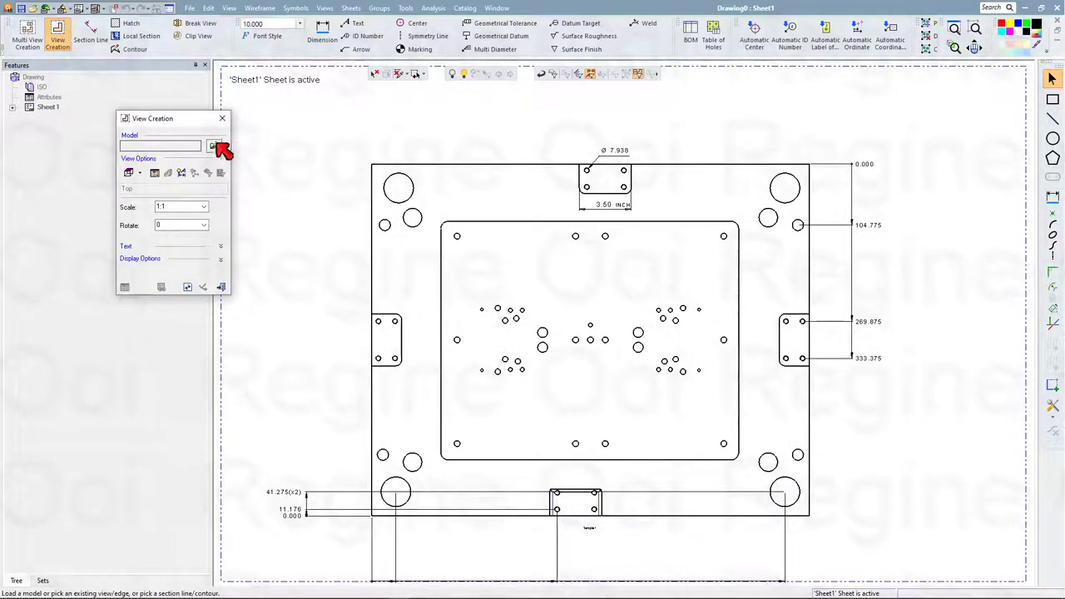
left_click(384, 191)
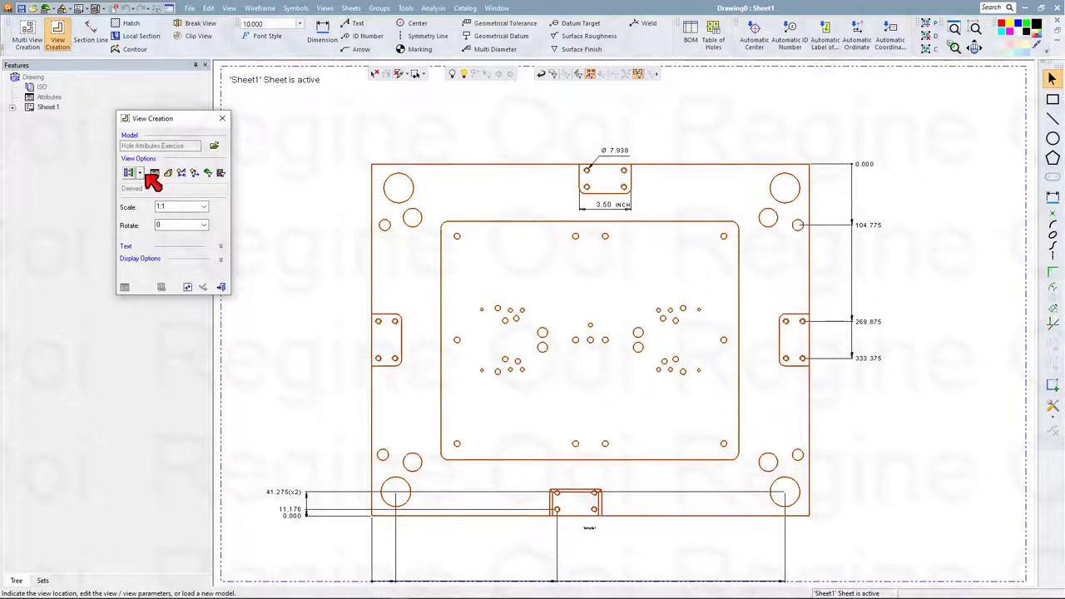
left_click(141, 173)
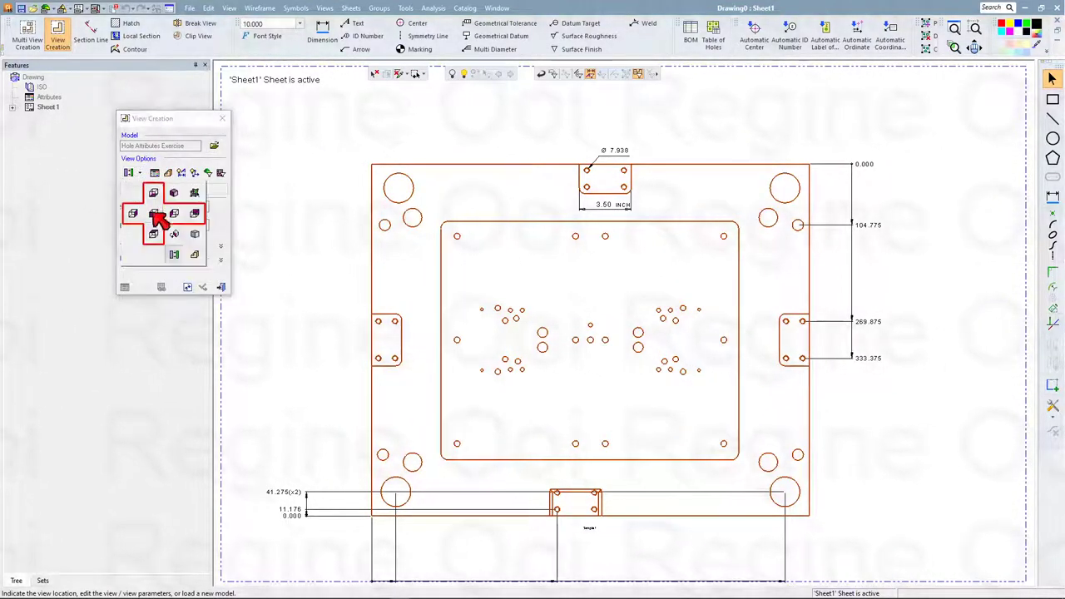
left_click(154, 193)
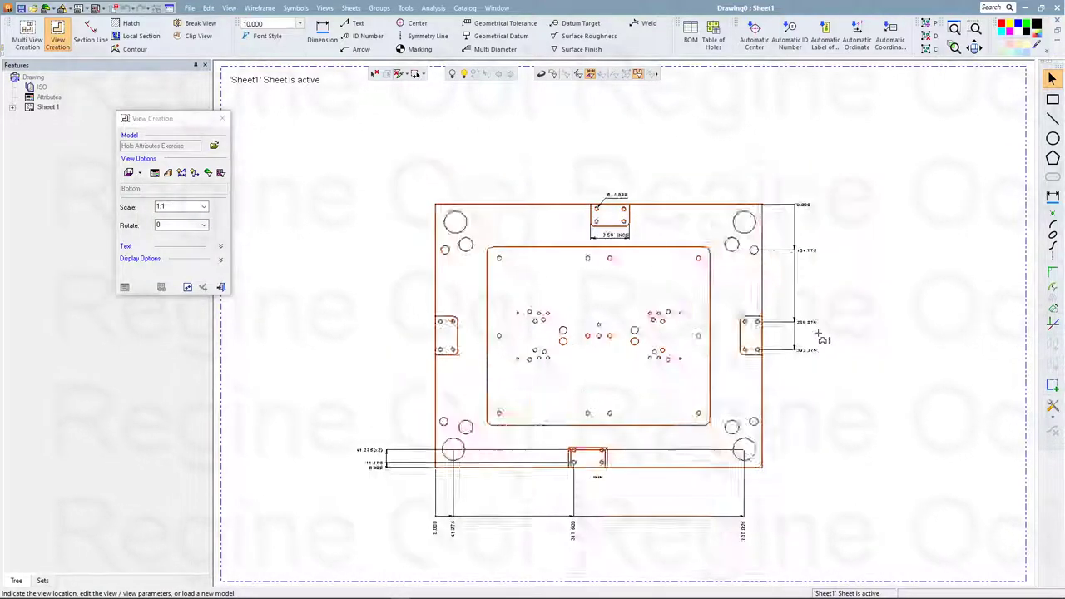
left_click(794, 337)
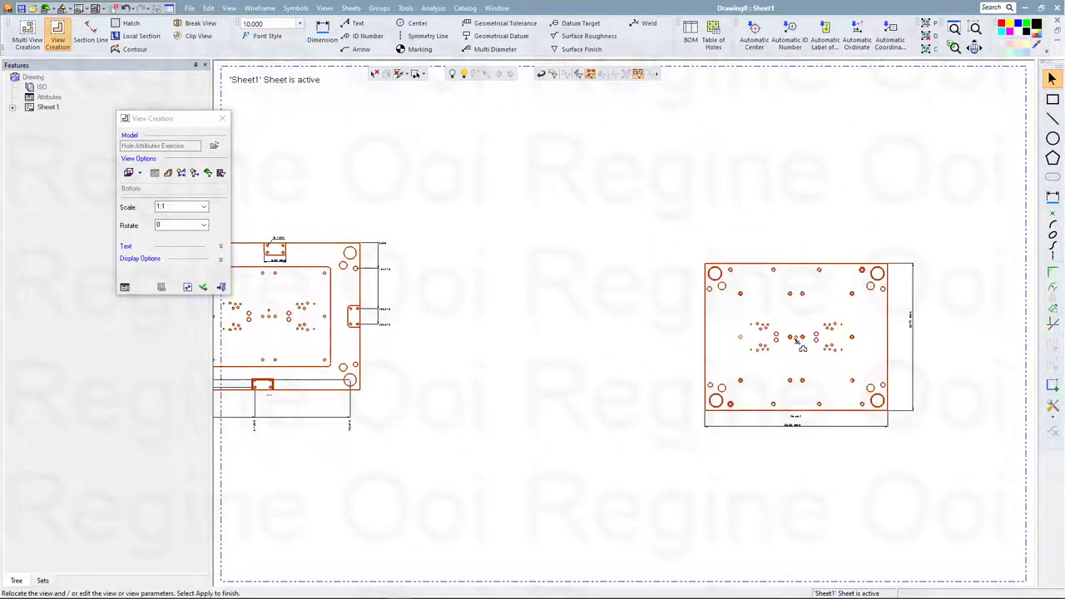
left_click_drag(727, 344, 625, 292)
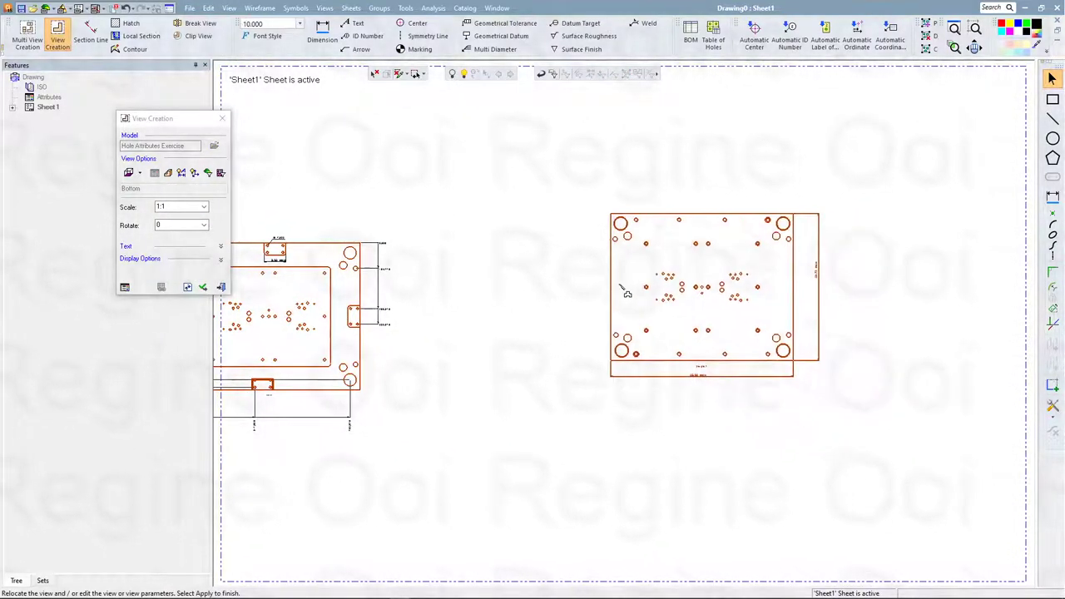
left_click(221, 287)
scroll(617, 203, "up", 5)
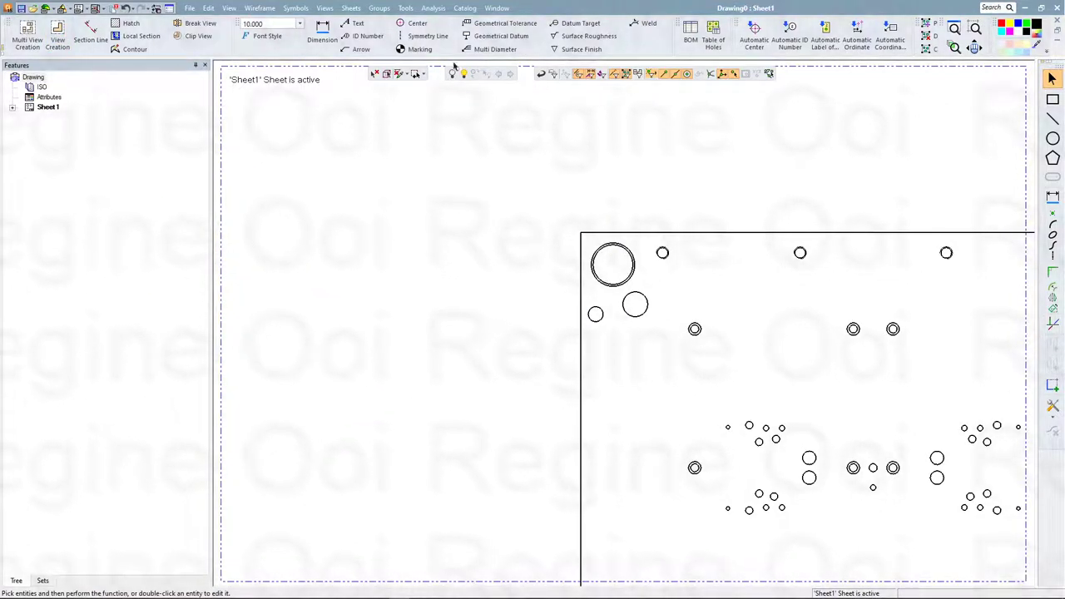
- Add a stacked Ø 55.563 / Ø 50.813 Multi Diameter callout above the top-left large hole
left_click(478, 52)
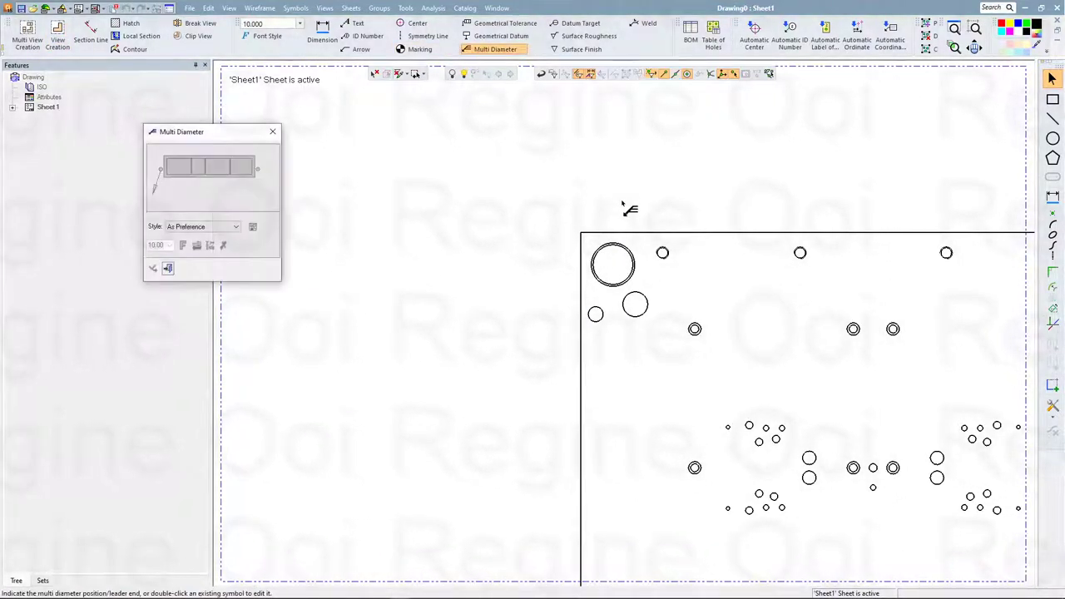
left_click(628, 256)
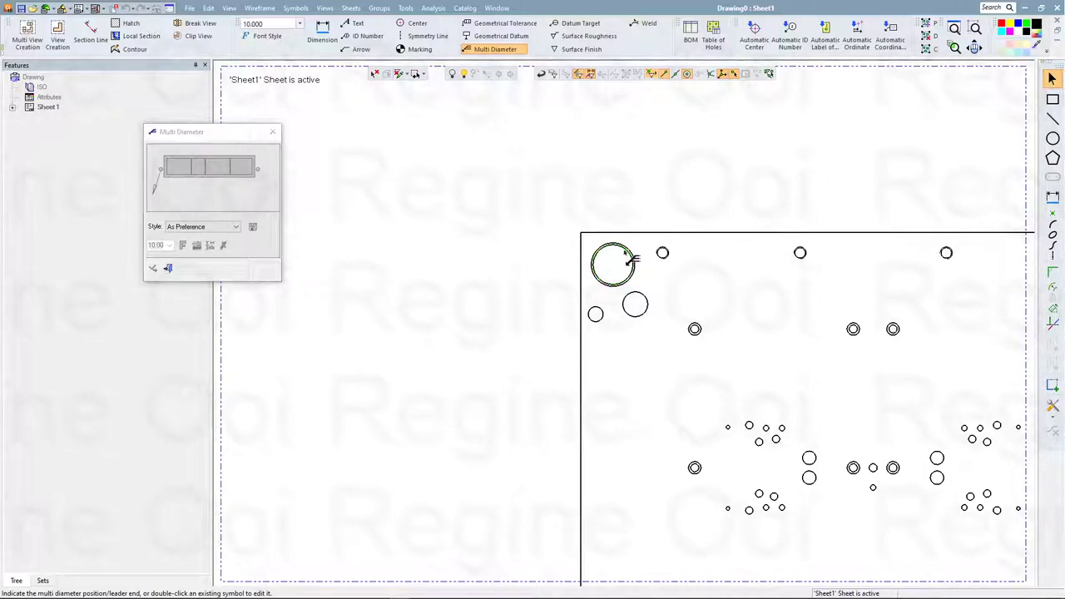
scroll(657, 241, "up", 2)
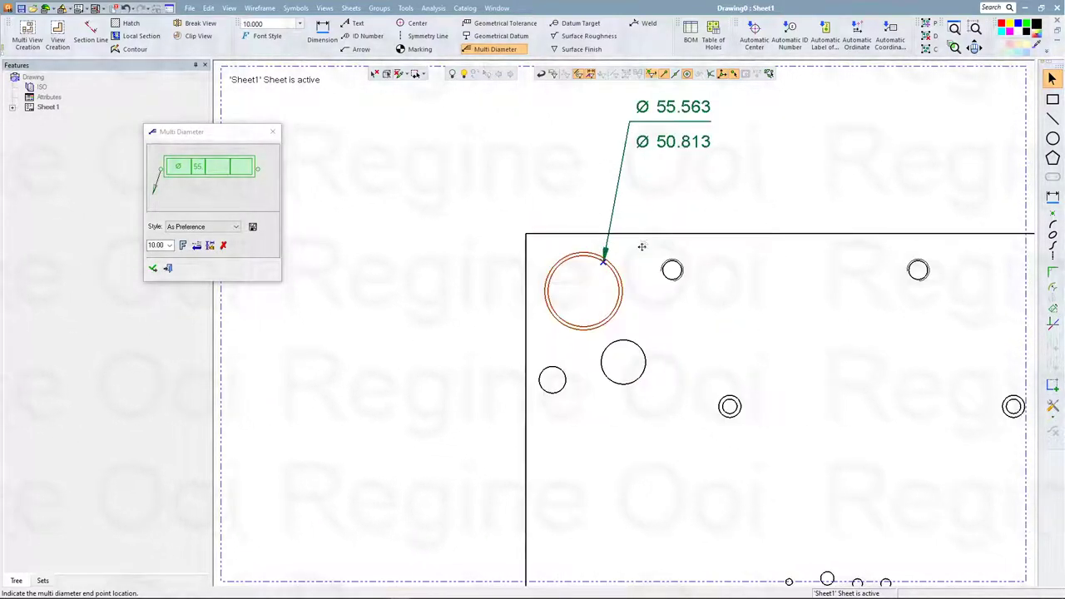
scroll(637, 247, "up", 1)
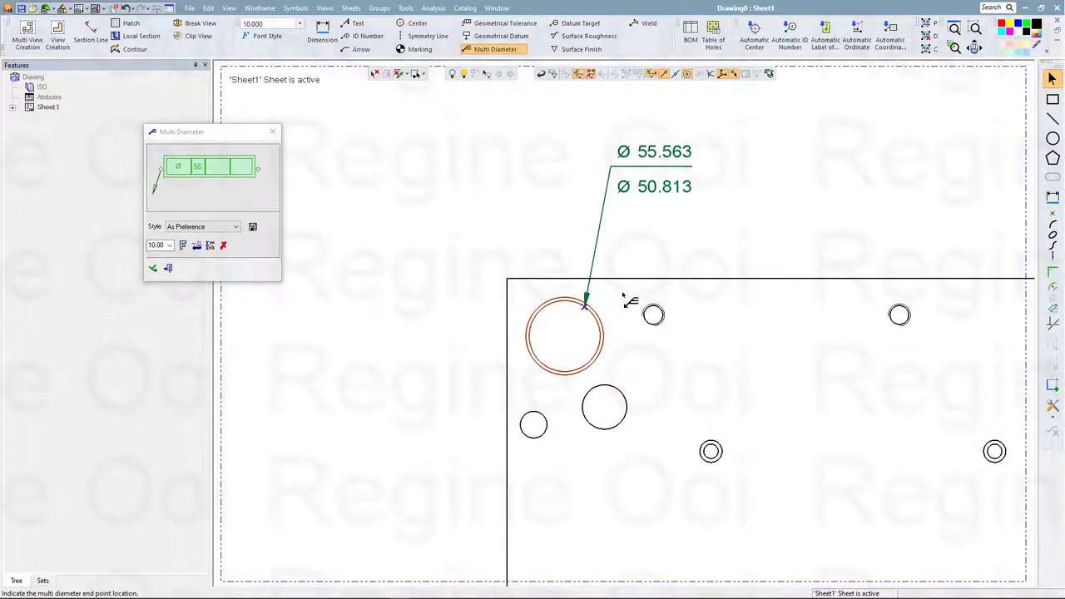
left_click(168, 270)
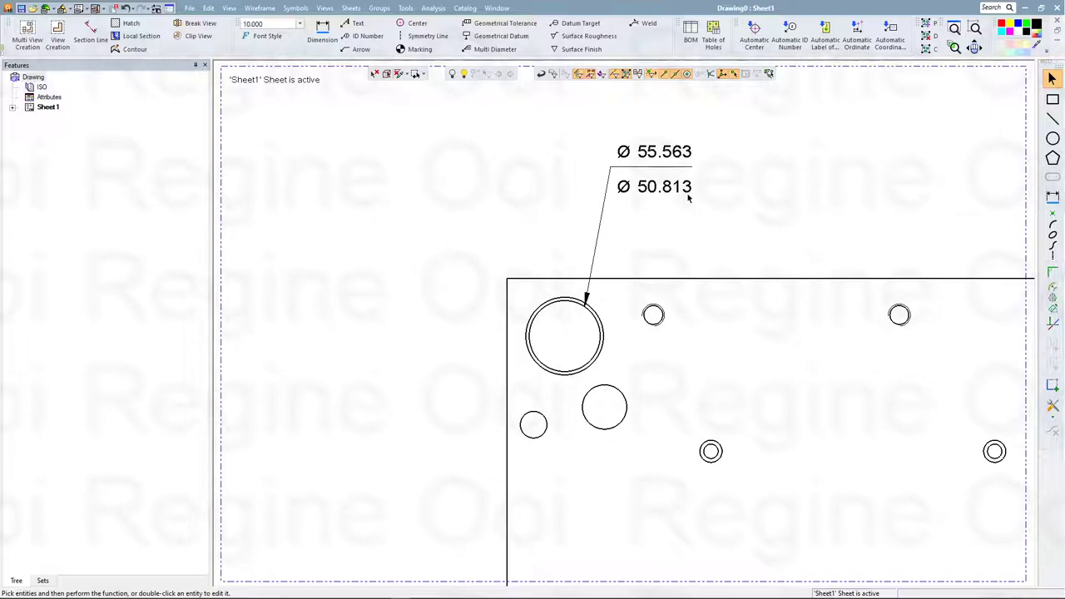
scroll(702, 241, "down", 1)
scroll(732, 285, "down", 1)
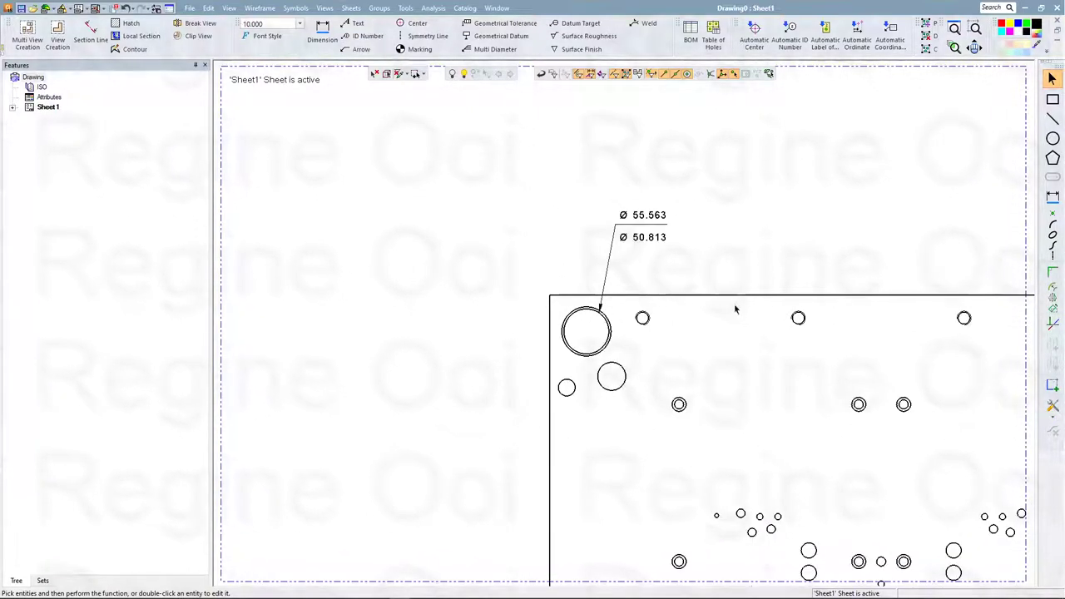
scroll(732, 305, "down", 1)
scroll(632, 310, "down", 1)
scroll(632, 310, "down", 1)
scroll(583, 266, "down", 1)
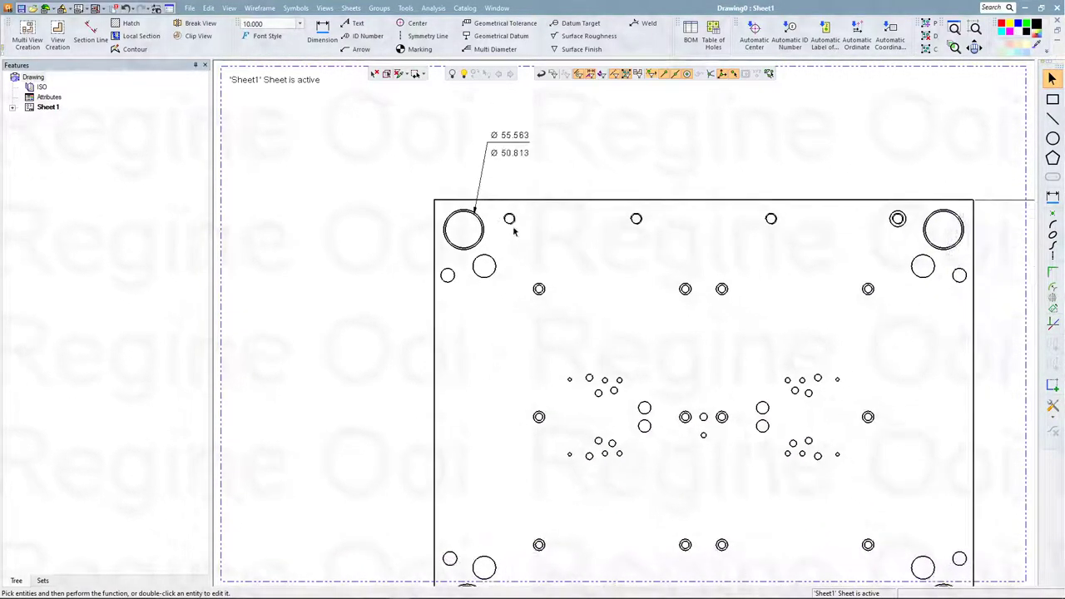
- Apply Automatic Center crosses to all circles in the bottom plate view
left_click(756, 40)
left_click(638, 234)
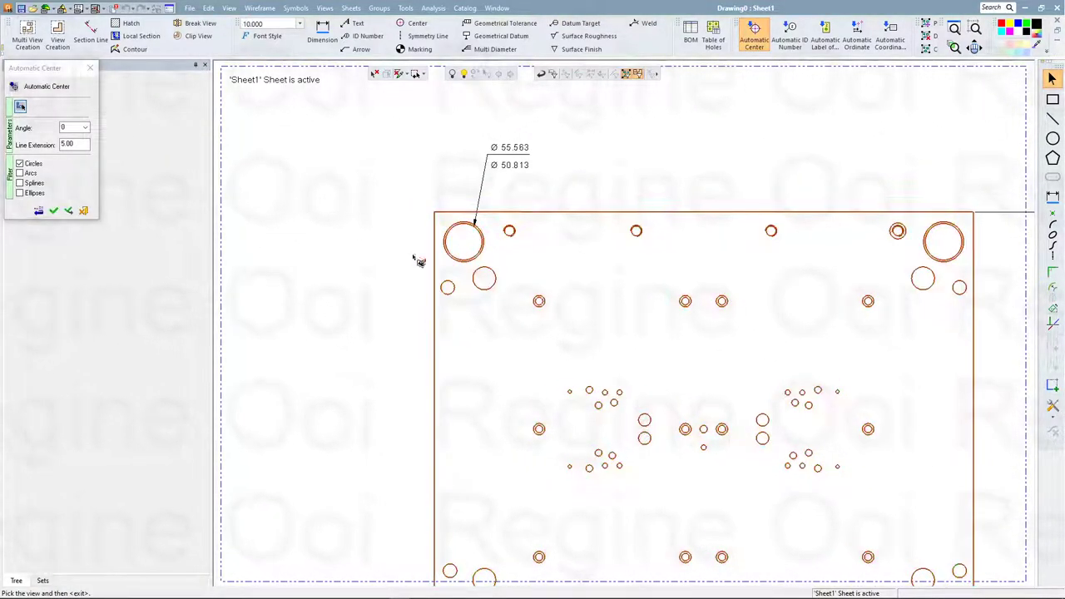
left_click(53, 210)
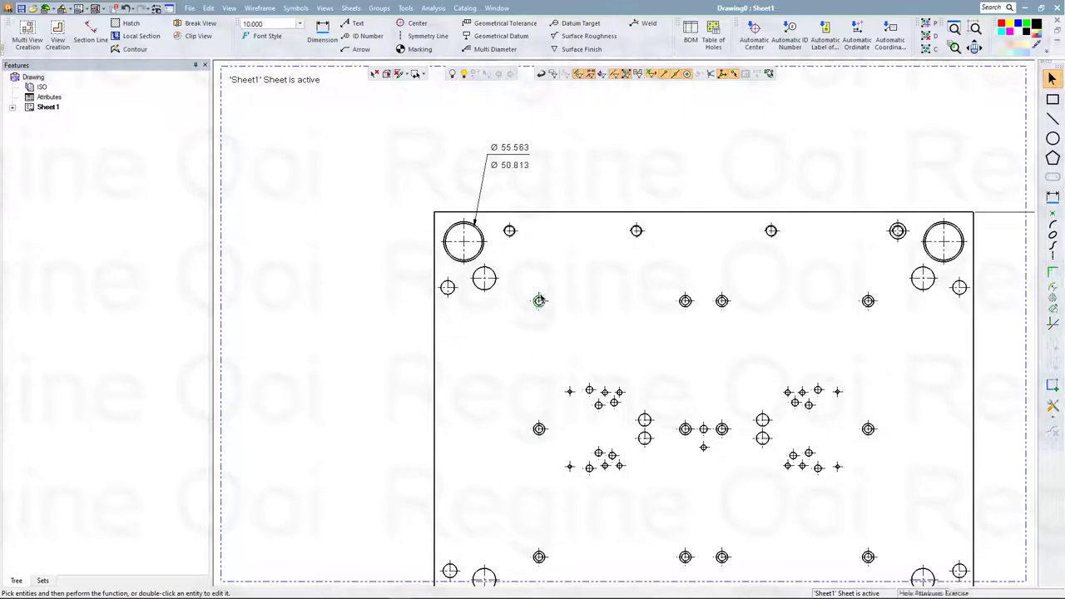
scroll(568, 279, "up", 1)
scroll(568, 275, "up", 1)
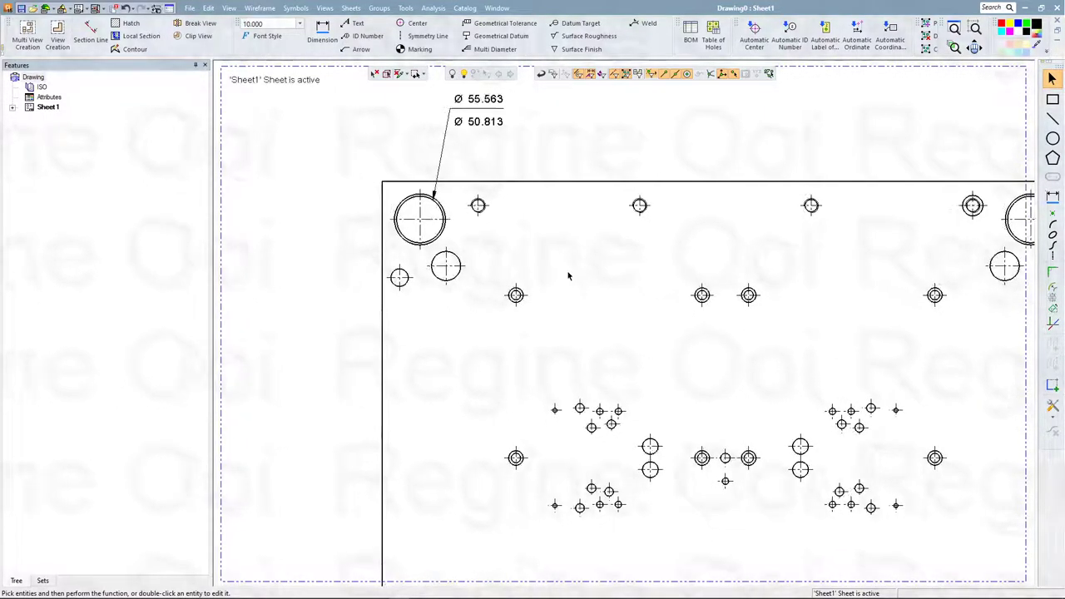
scroll(568, 276, "down", 3)
middle_click_drag(524, 294, 445, 293)
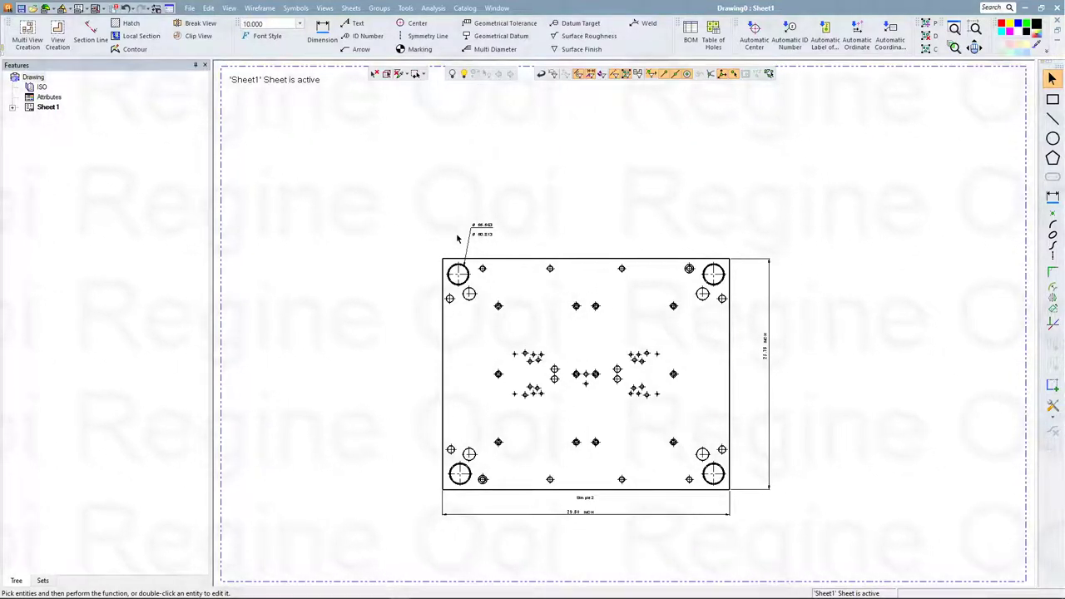
scroll(511, 268, "up", 3)
- Set Ø 55.563 to Uni Tol. ±0.100 and Ø 50.813 to Bi Tol. +0.100/-0.200 in the callout
double_click(543, 207)
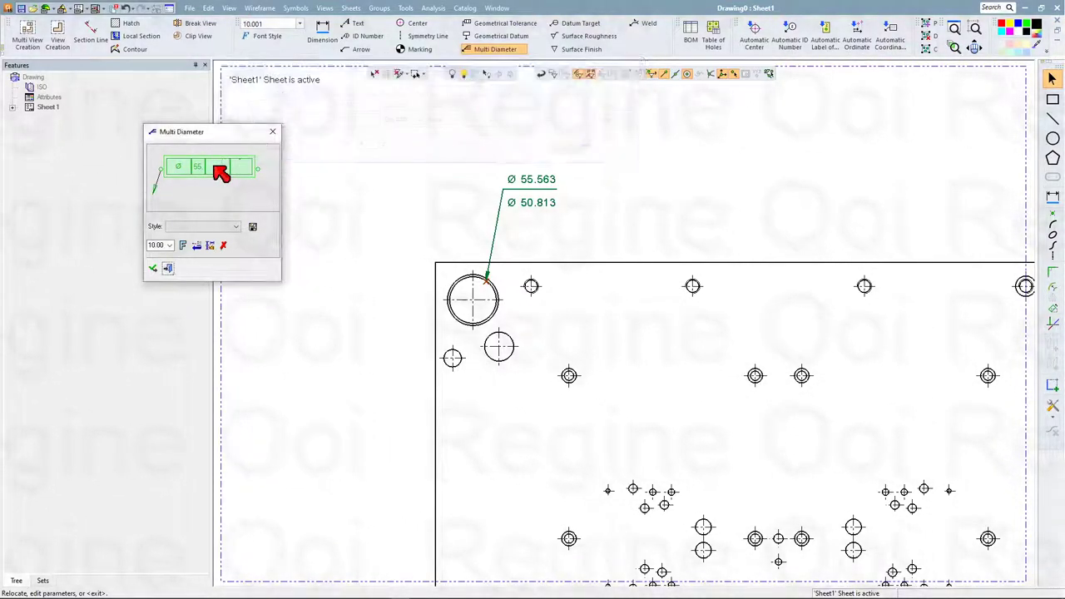
left_click(233, 169)
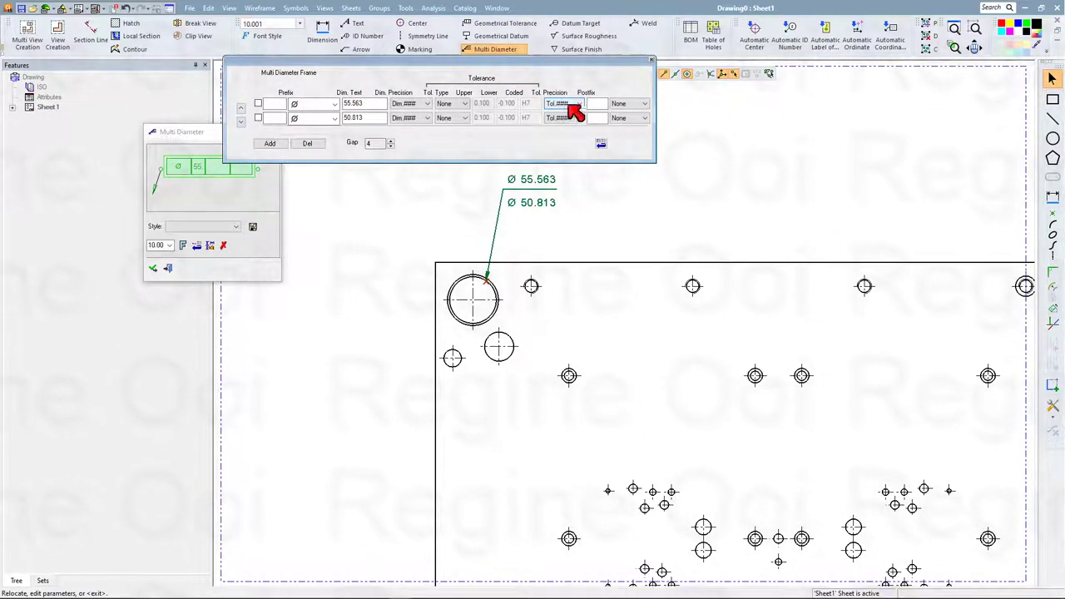
left_click(449, 105)
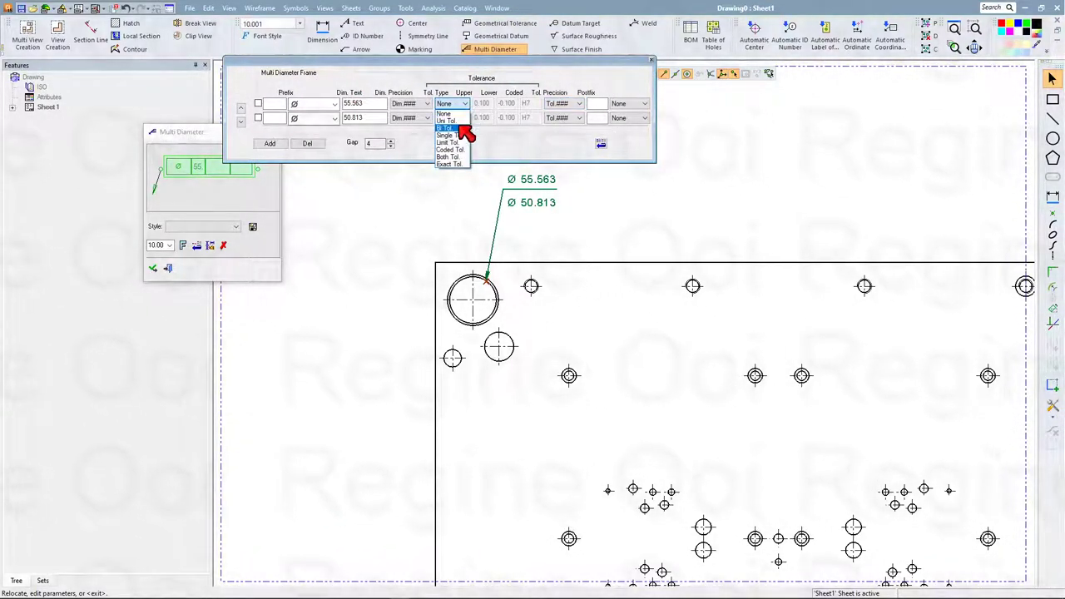
left_click(456, 121)
left_click(465, 119)
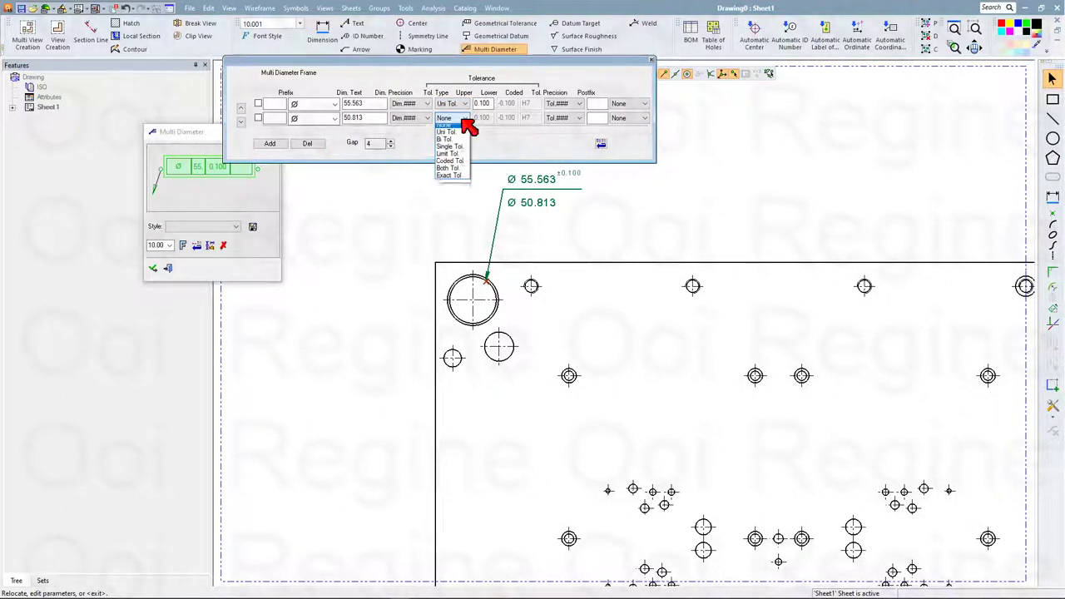
left_click(461, 147)
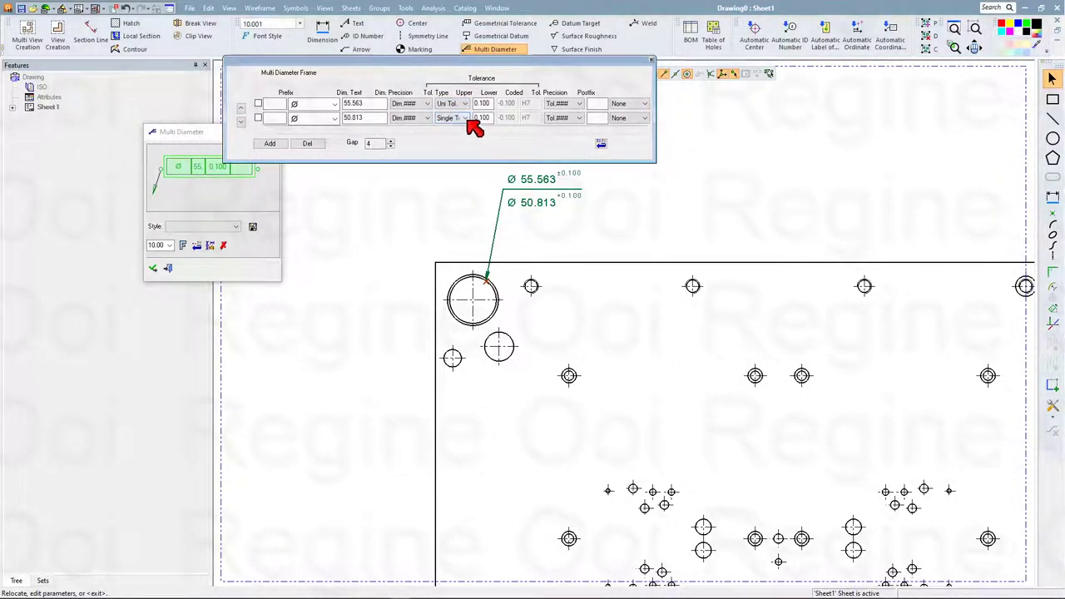
left_click(459, 118)
left_click(462, 147)
type("-0.2")
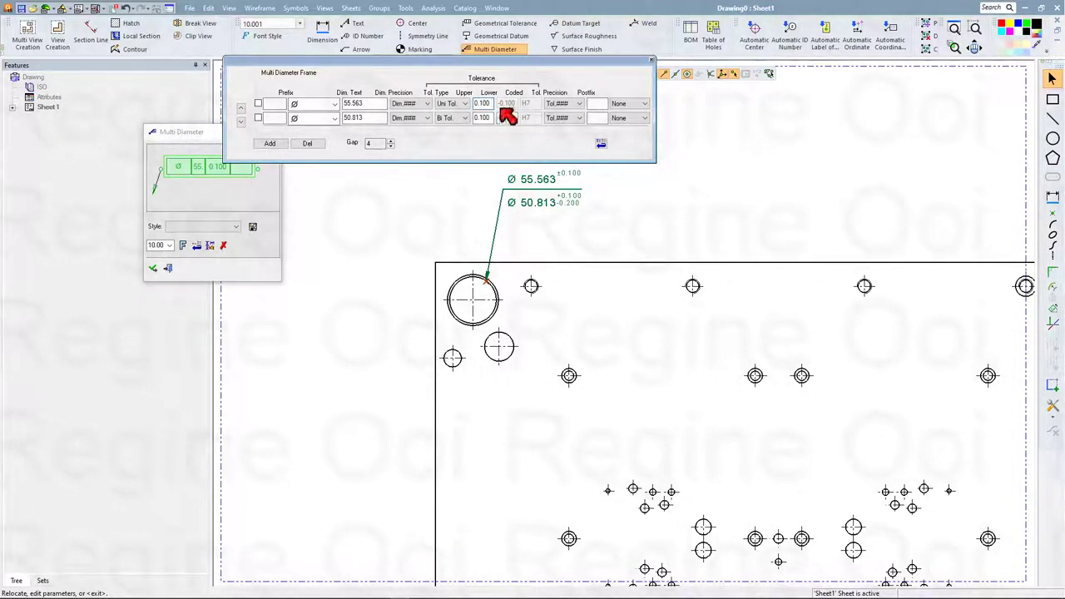
left_click(648, 63)
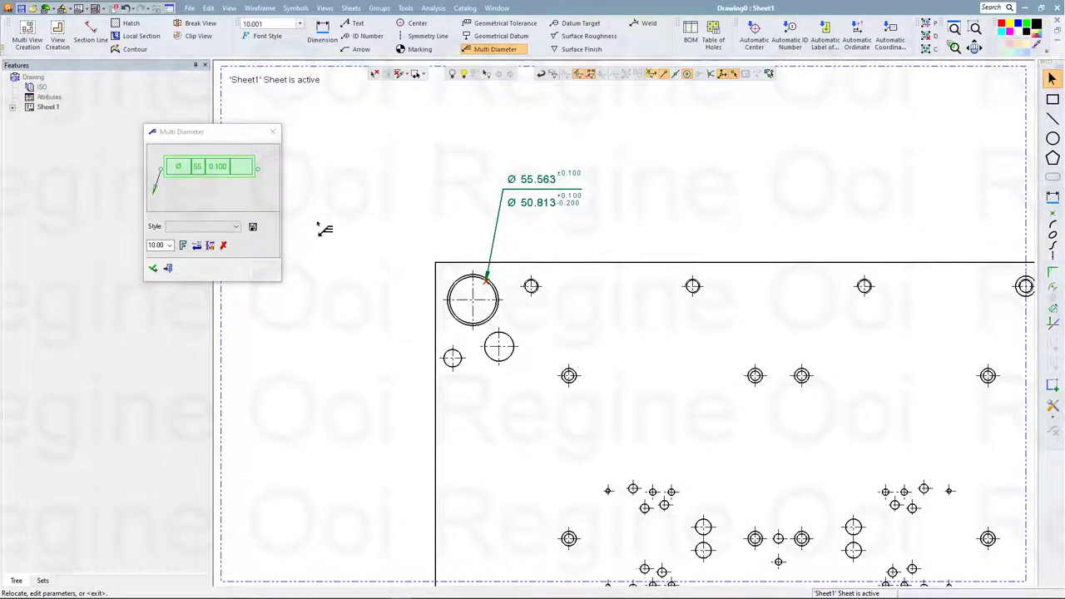
left_click(170, 269)
scroll(509, 257, "up", 3)
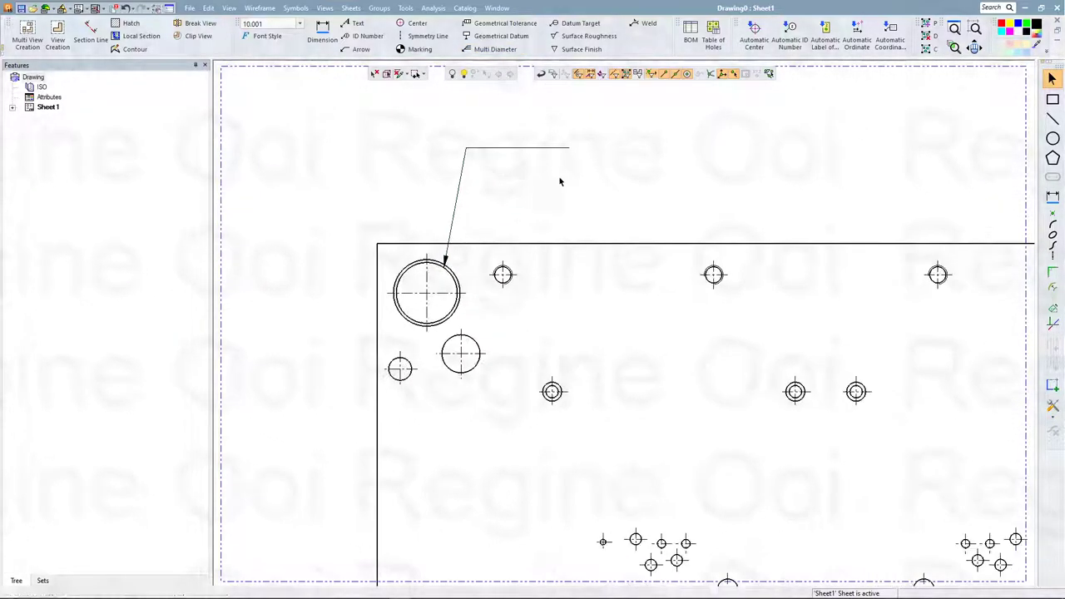